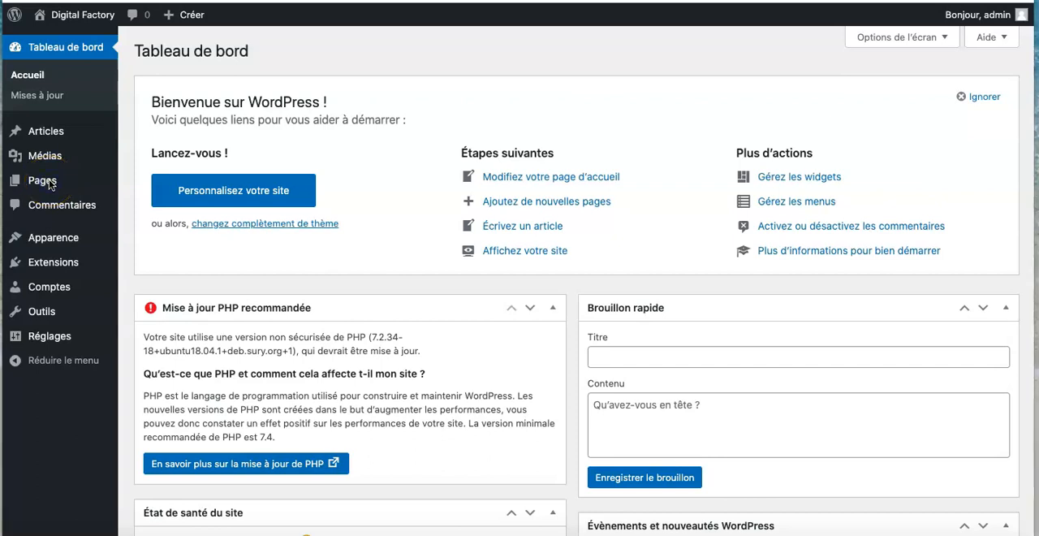
- Open the list of all pages and view the Blog NDRC site's home page for comparison
{"action": "left_click", "coordinate": [48, 184]}
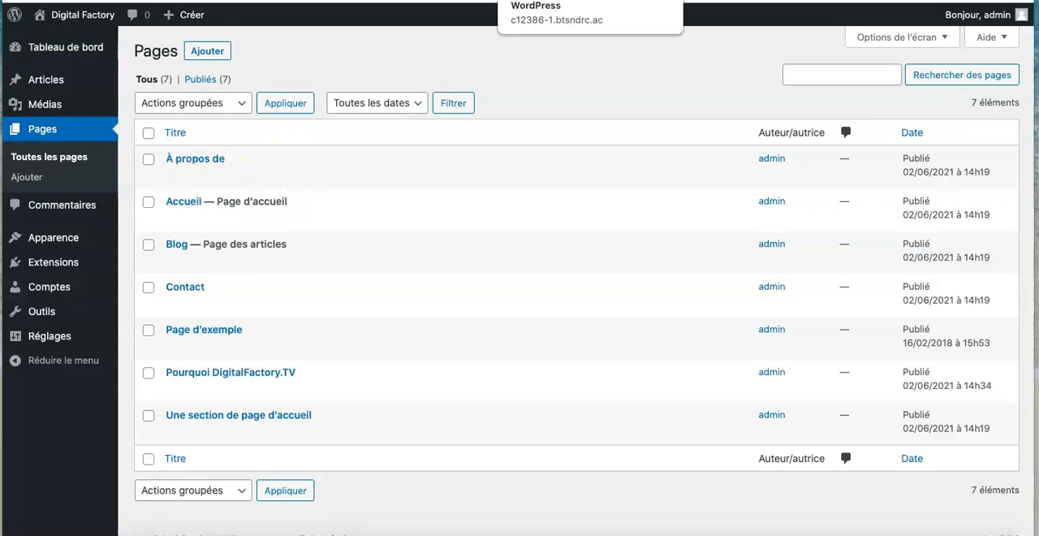
{"action": "left_click", "coordinate": [568, 0]}
{"action": "scroll", "coordinate": [469, 314], "scroll_direction": "down", "scroll_amount": 3}
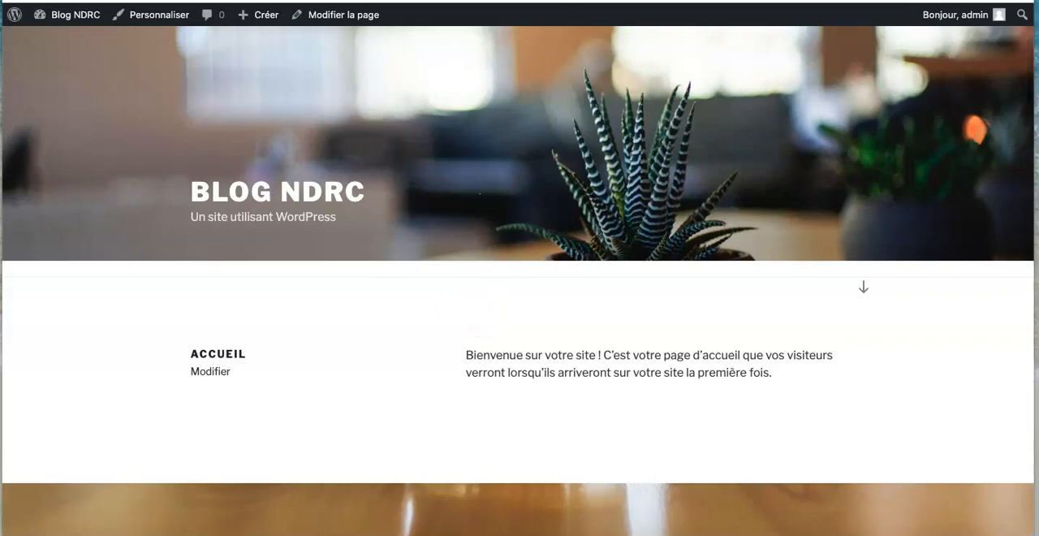
{"action": "left_click", "coordinate": [357, 0]}
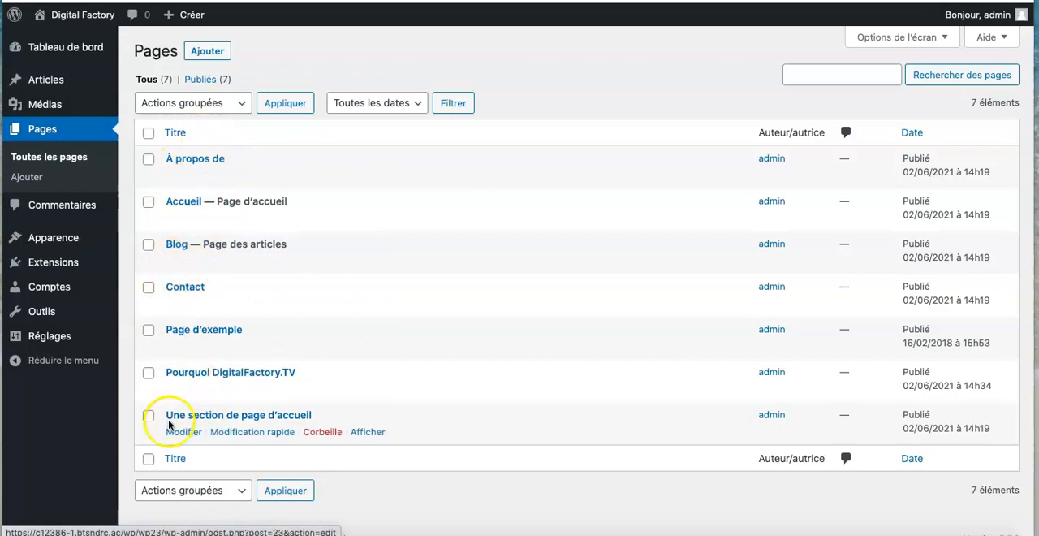
- Move the pages "À propos de", "Page d'exemple" and "Une section de page d'accueil" to the trash in one bulk action
{"action": "left_click", "coordinate": [148, 160]}
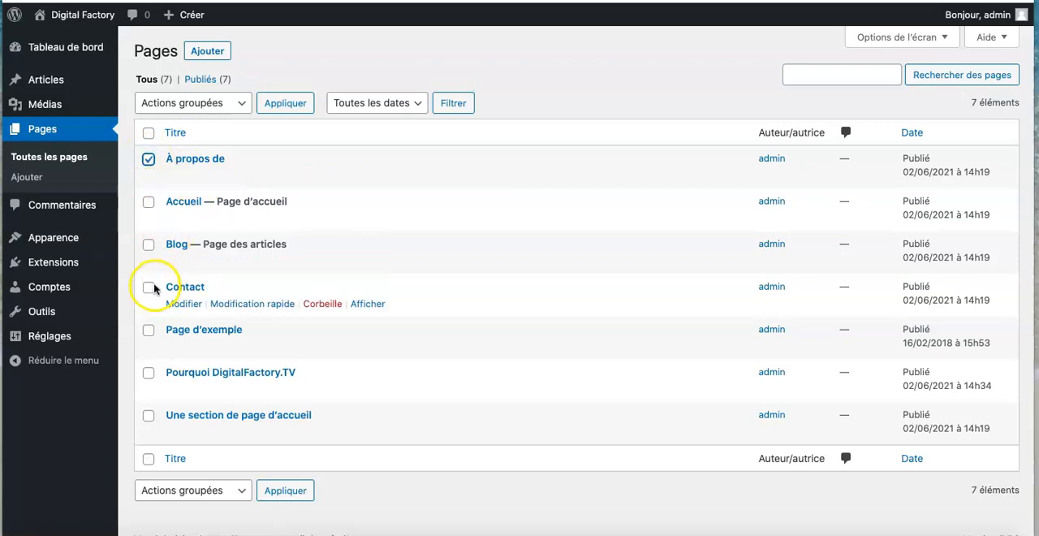
{"action": "left_click", "coordinate": [148, 330]}
{"action": "left_click", "coordinate": [148, 416]}
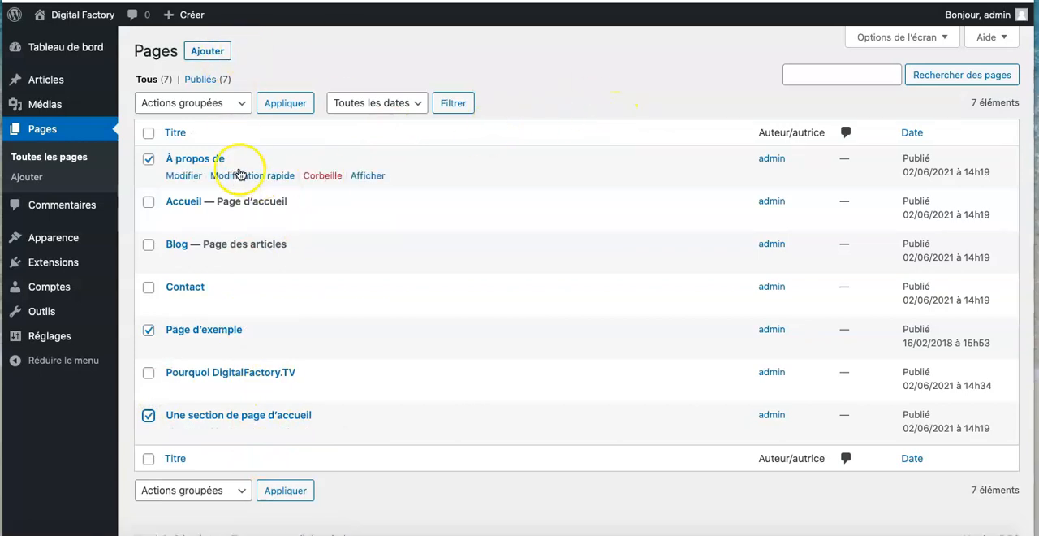
{"action": "left_click", "coordinate": [197, 110]}
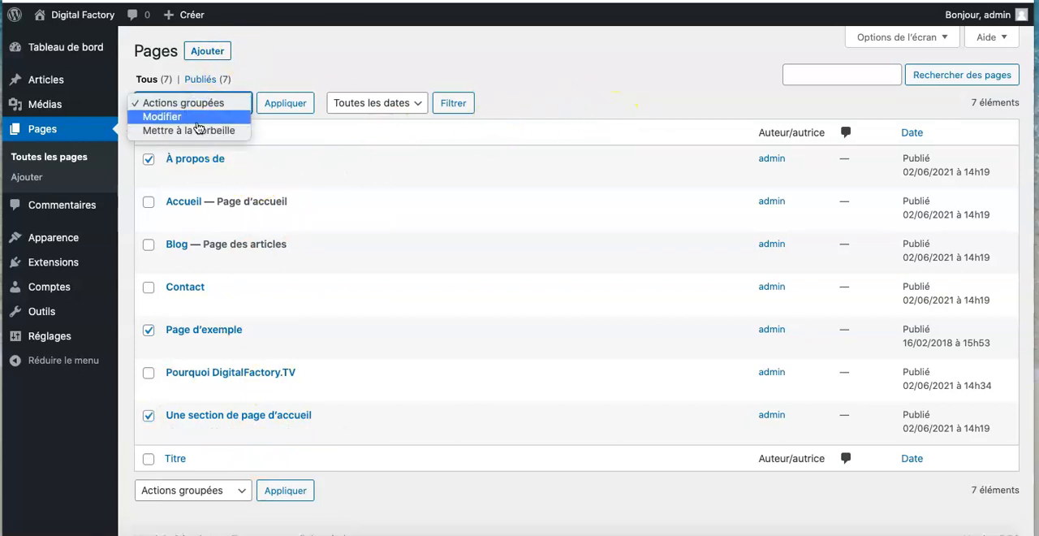
{"action": "left_click", "coordinate": [198, 131]}
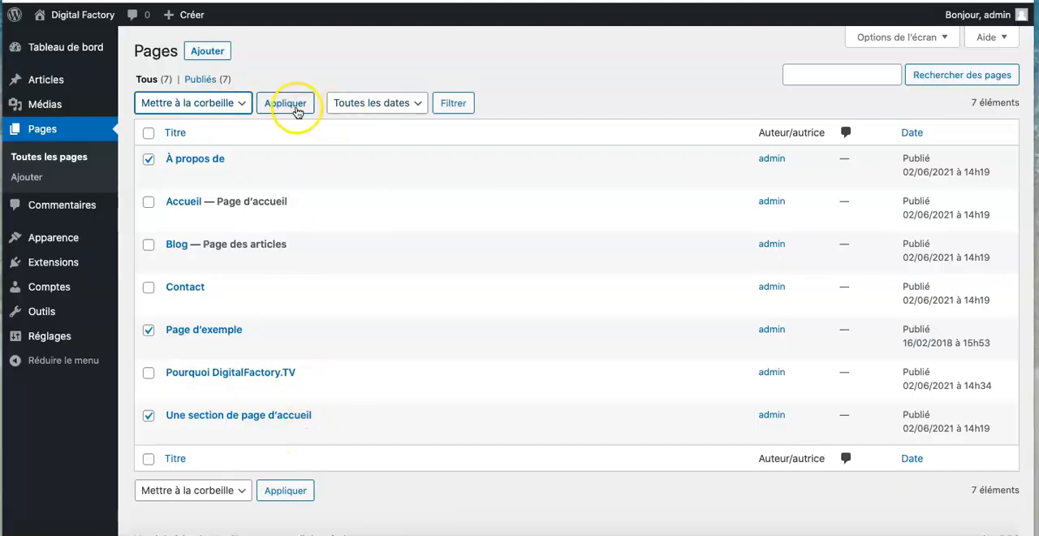
{"action": "left_click", "coordinate": [293, 103]}
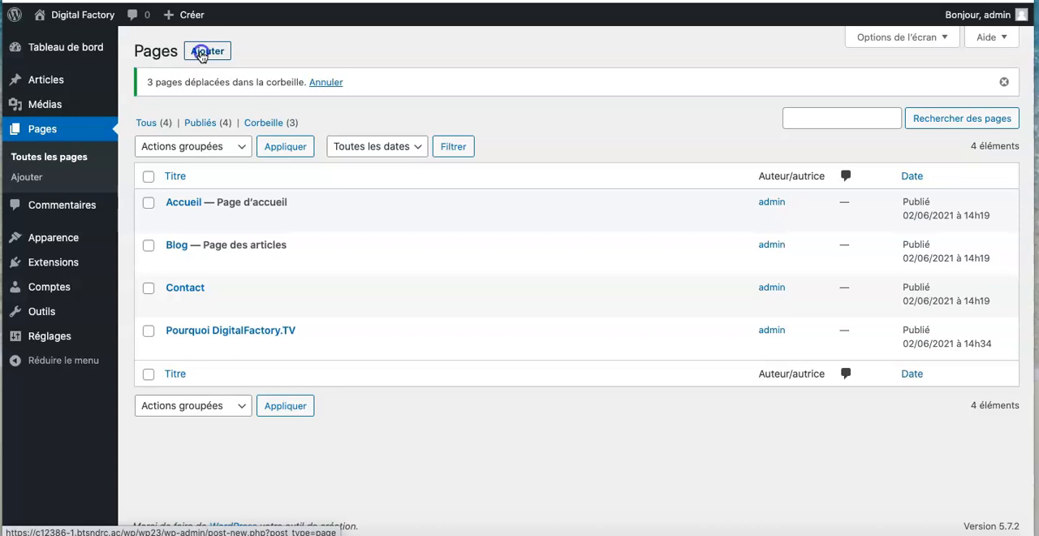
- Create a new page titled "Nos formations" and publish it
{"action": "left_click", "coordinate": [201, 54]}
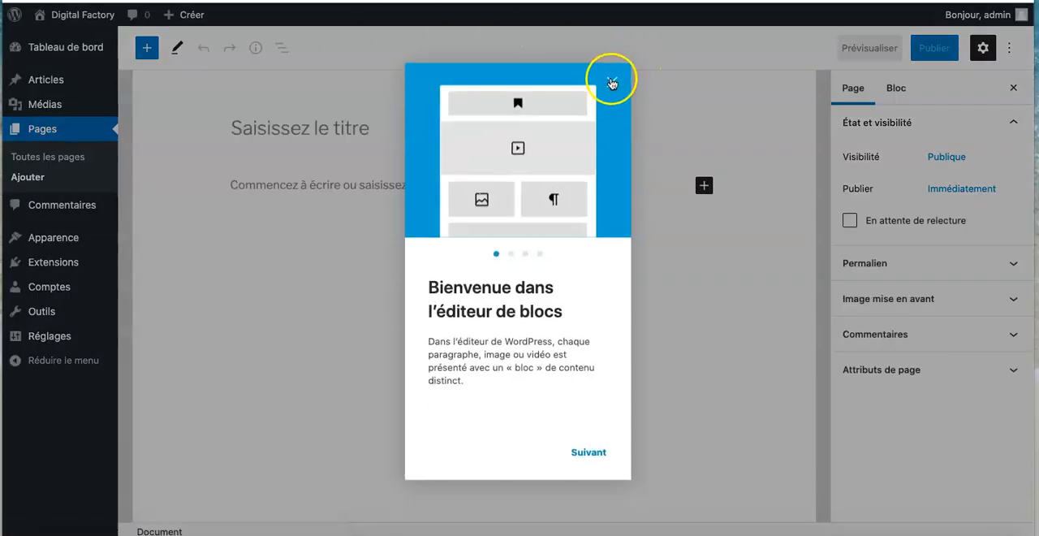
{"action": "left_click", "coordinate": [610, 82]}
{"action": "left_click", "coordinate": [260, 132]}
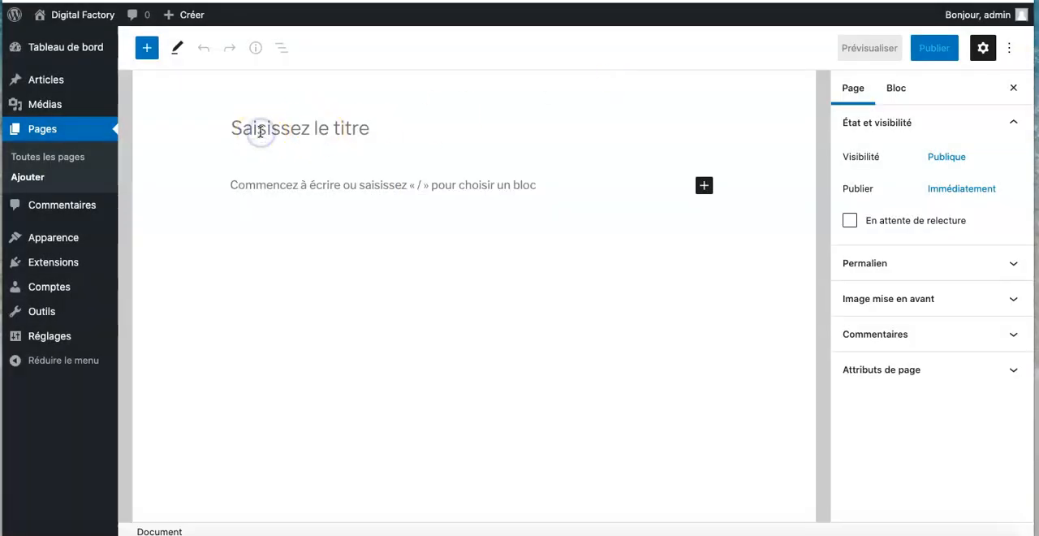
{"action": "type", "text": "Nos formations"}
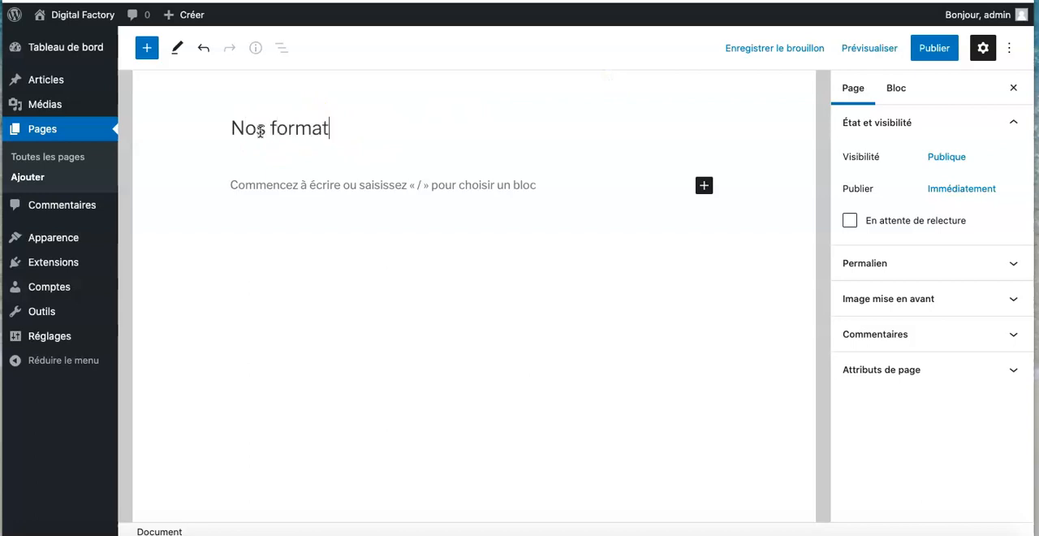
{"action": "left_click", "coordinate": [940, 50]}
{"action": "left_click", "coordinate": [872, 45]}
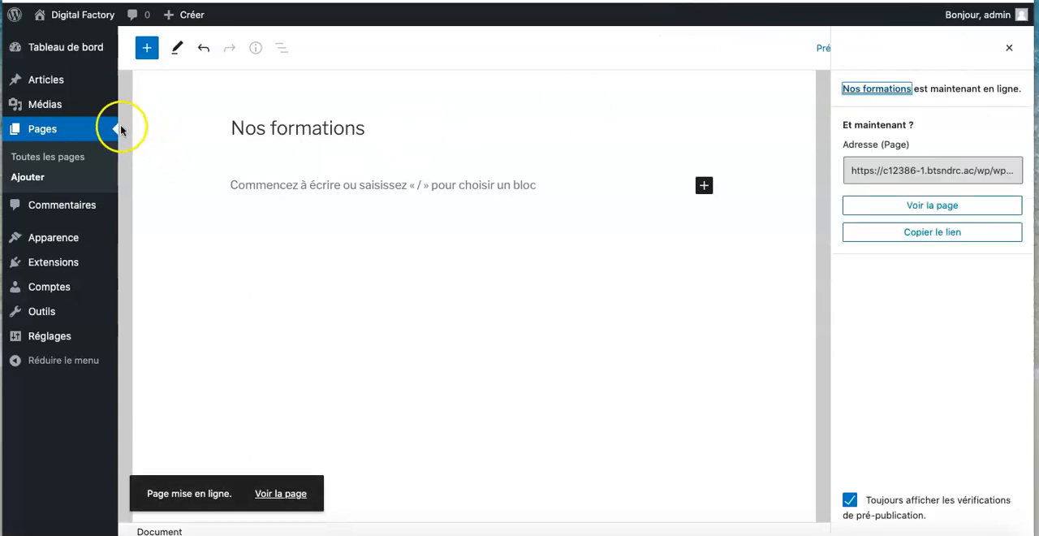
- Add another page titled "WordPress" and publish it
{"action": "left_click", "coordinate": [84, 132]}
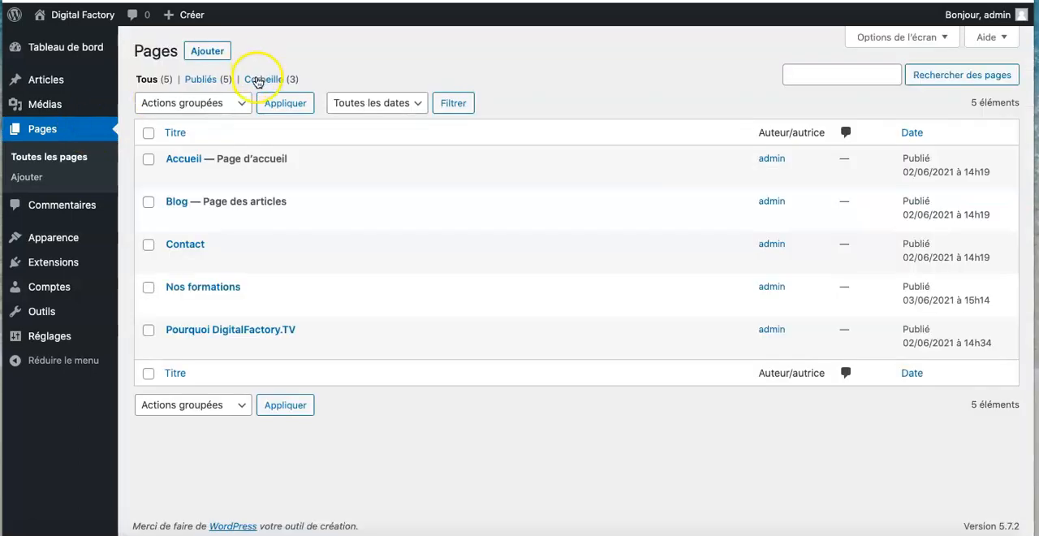
{"action": "left_click", "coordinate": [209, 55]}
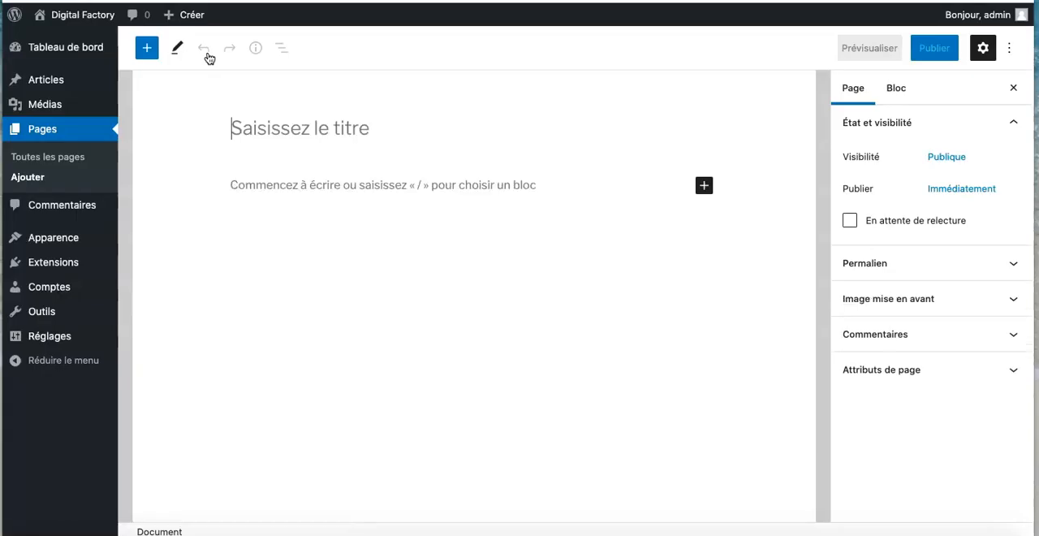
{"action": "left_click", "coordinate": [258, 127]}
{"action": "type", "text": "WordPress"}
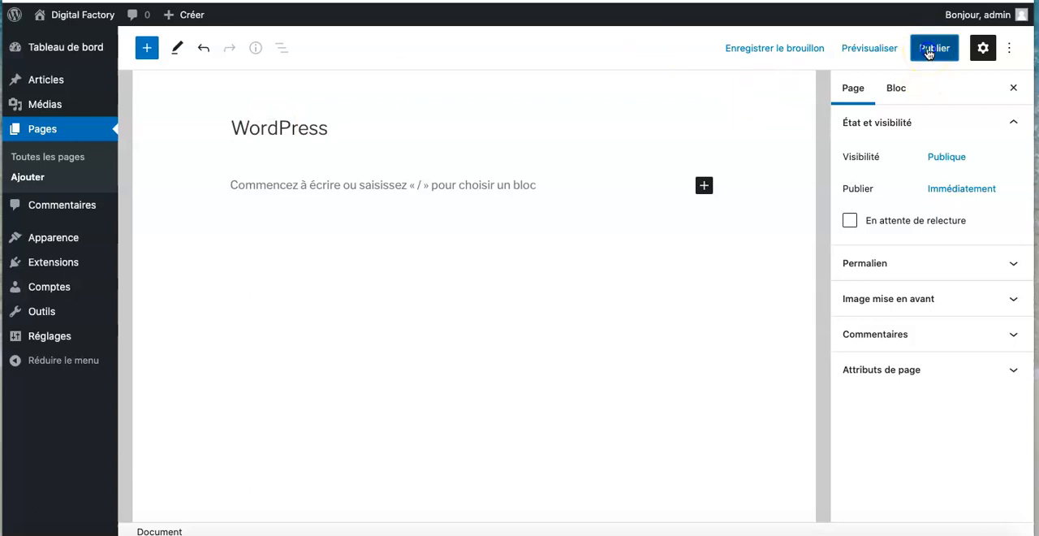
{"action": "left_click", "coordinate": [931, 51]}
{"action": "left_click", "coordinate": [881, 48]}
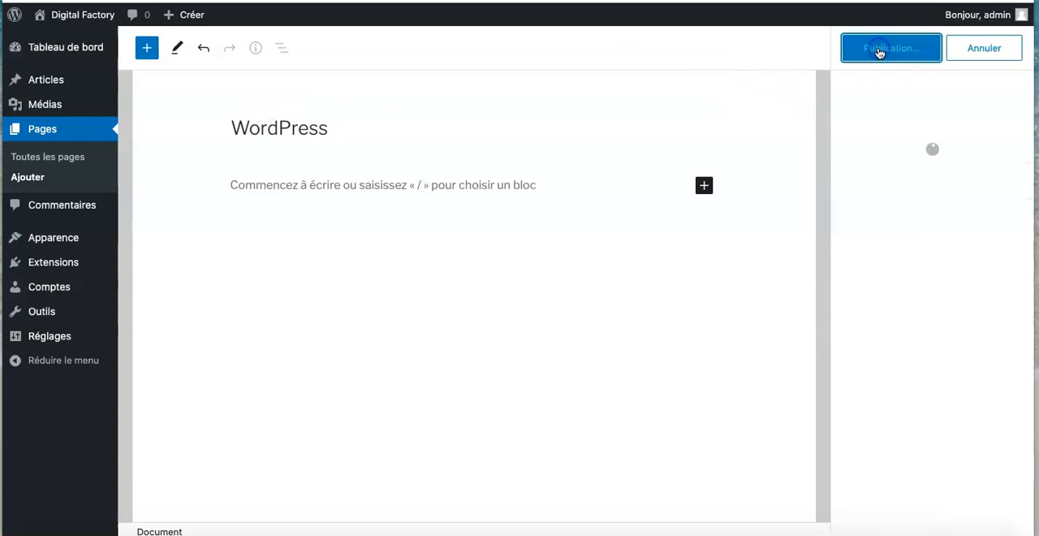
- Add a page titled "PrestaShop", with a capital S, and publish it
{"action": "left_click", "coordinate": [70, 133]}
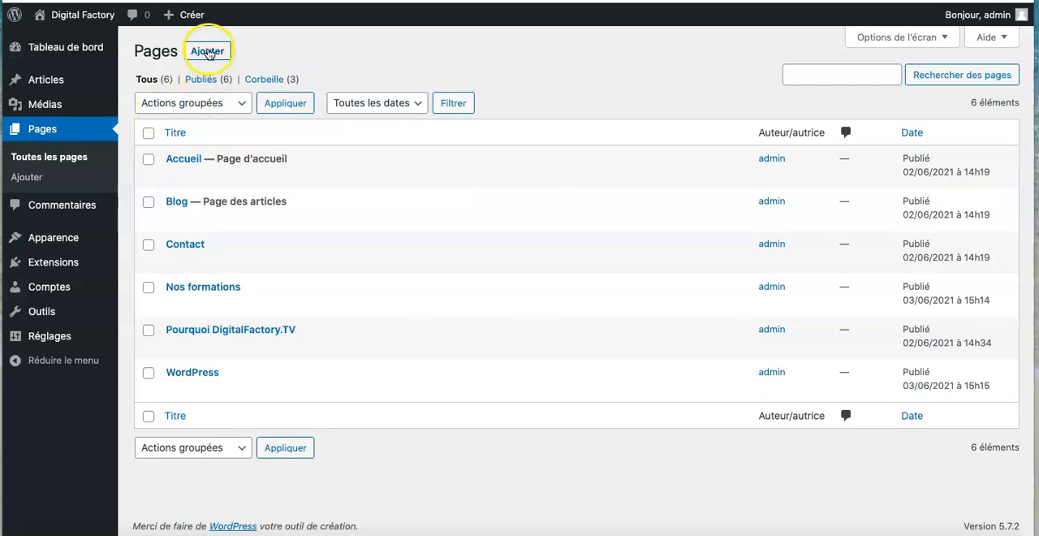
{"action": "left_click", "coordinate": [207, 51]}
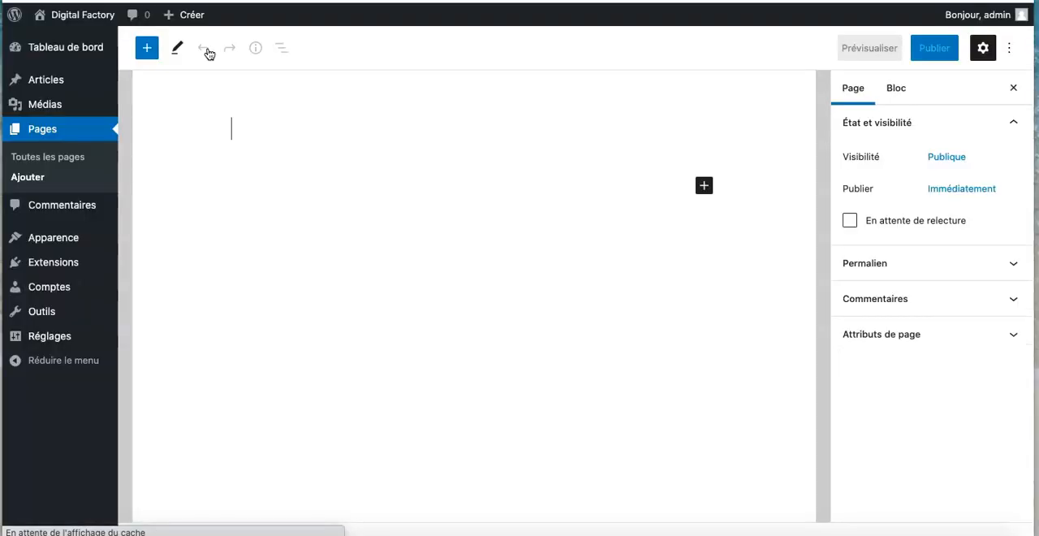
{"action": "type", "text": "Prestashop"}
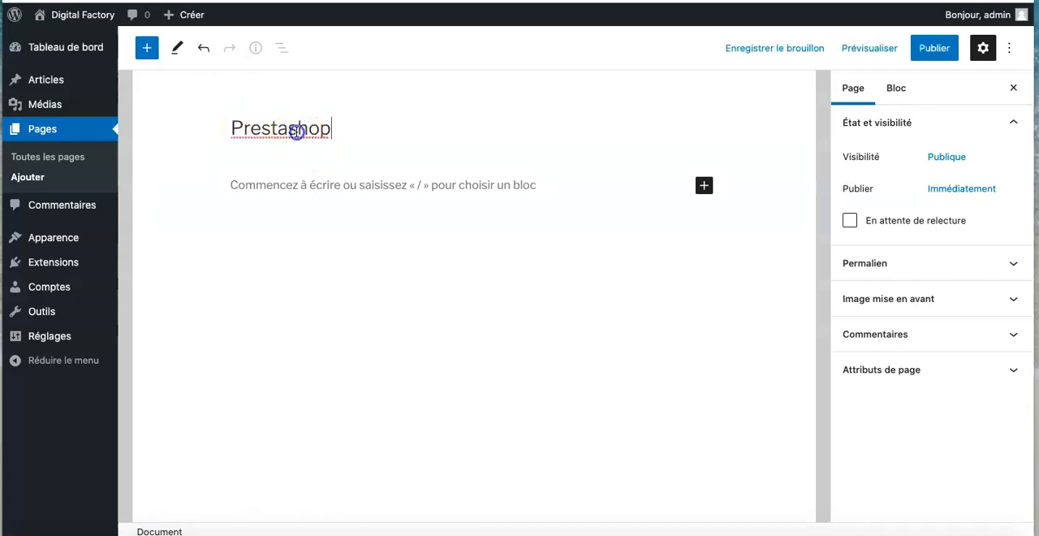
{"action": "key", "text": "BackSpace"}
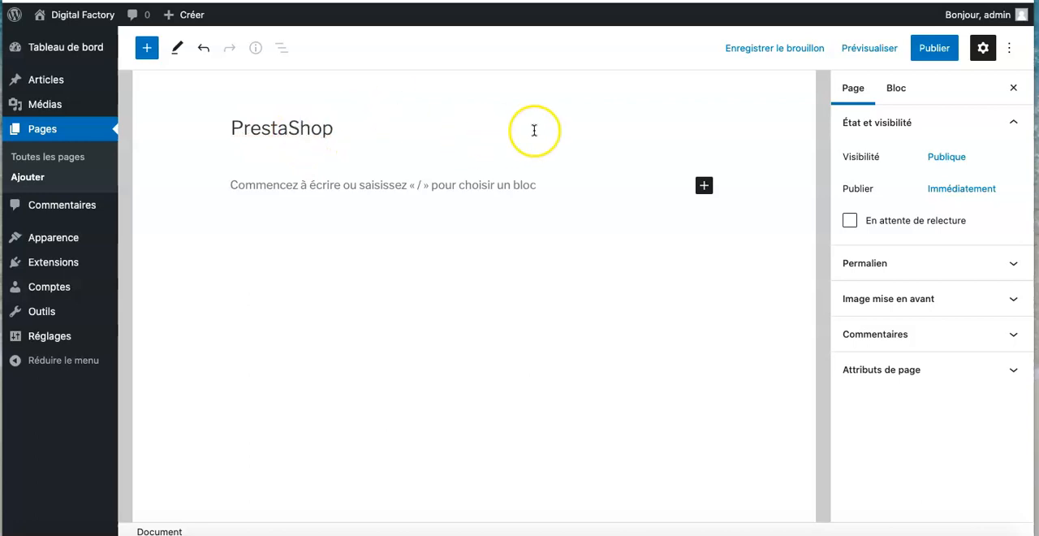
{"action": "left_click", "coordinate": [937, 50]}
{"action": "left_click", "coordinate": [875, 48]}
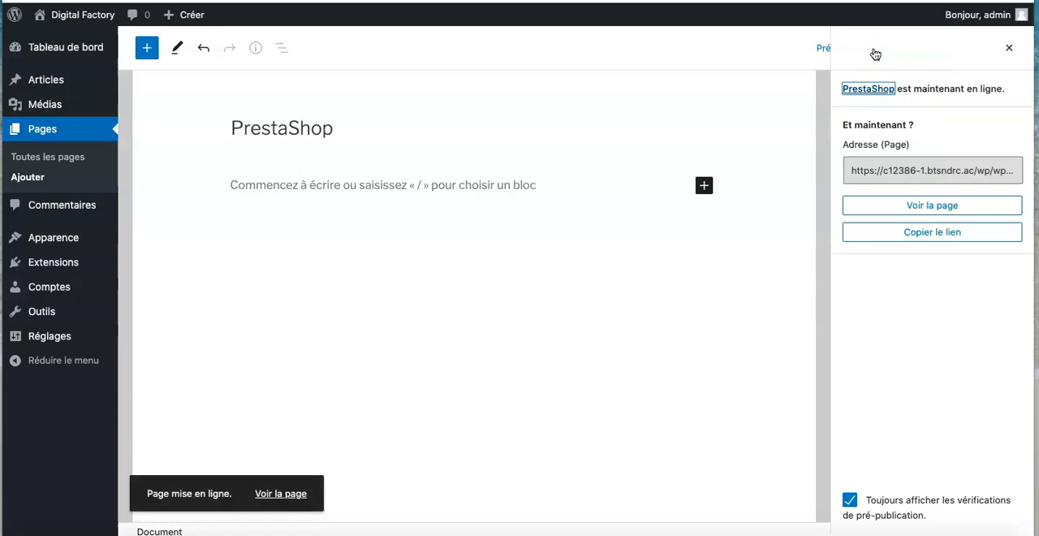
- Rename the "Contact" page to "Contactez-nous" and update it
{"action": "left_click", "coordinate": [73, 131]}
{"action": "mouse_move", "coordinate": [255, 235]}
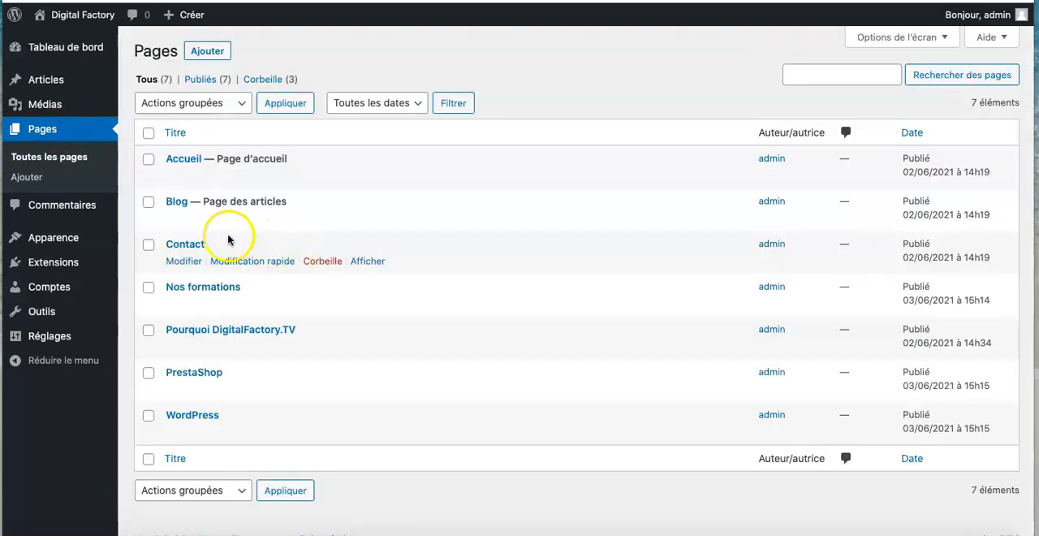
{"action": "left_click", "coordinate": [184, 261]}
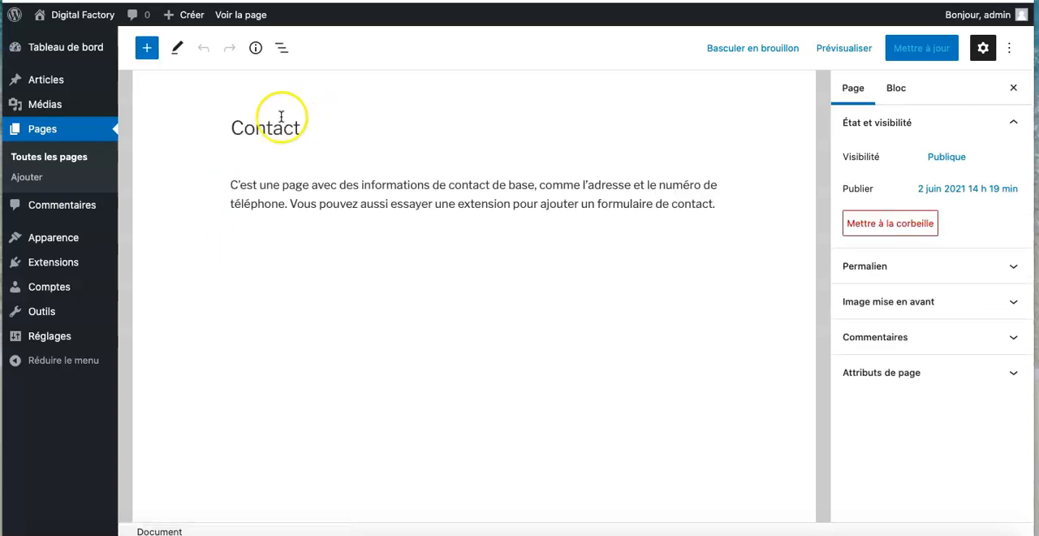
{"action": "left_click", "coordinate": [309, 128]}
{"action": "type", "text": "ez-nous"}
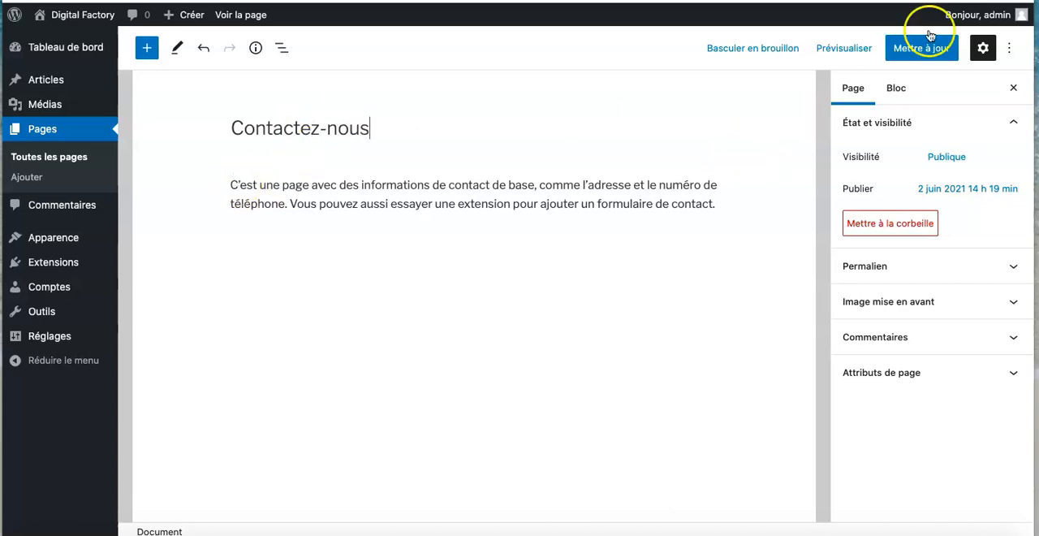
{"action": "left_click", "coordinate": [921, 47]}
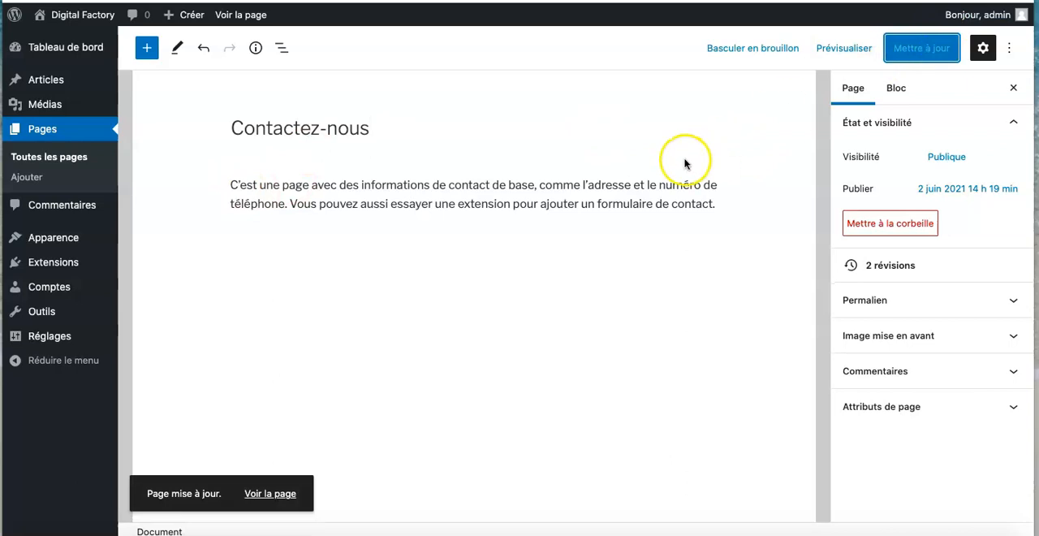
- Check the list of pages, and open "Menu supérieur" in the site customizer's menu settings
{"action": "left_click", "coordinate": [32, 134]}
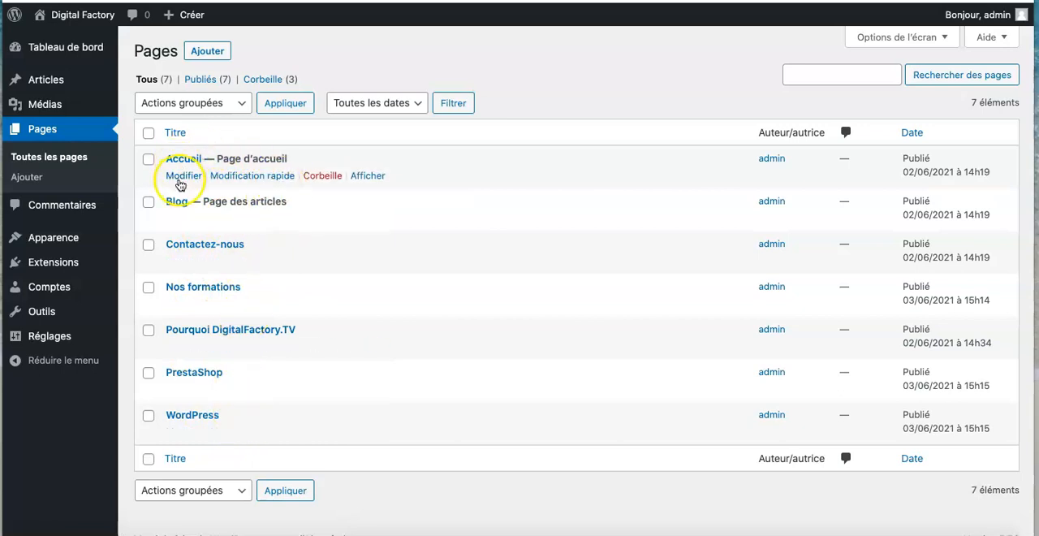
{"action": "left_click", "coordinate": [58, 130]}
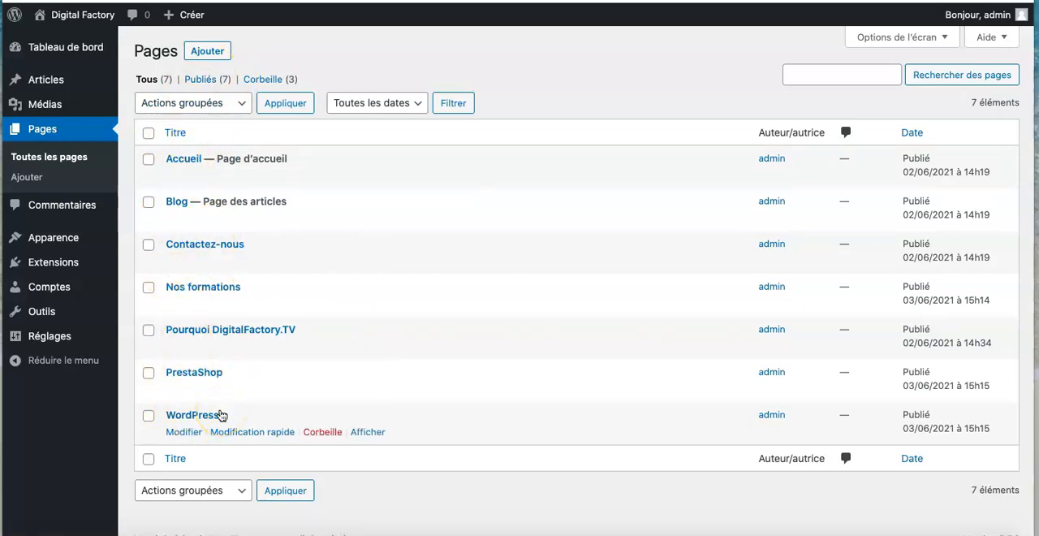
{"action": "left_click", "coordinate": [60, 50]}
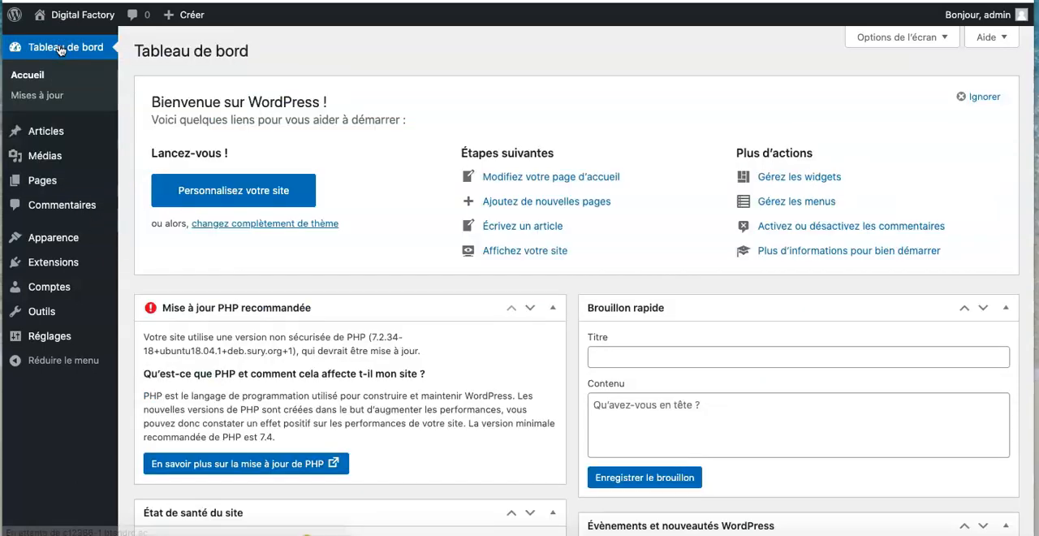
{"action": "left_click", "coordinate": [249, 194]}
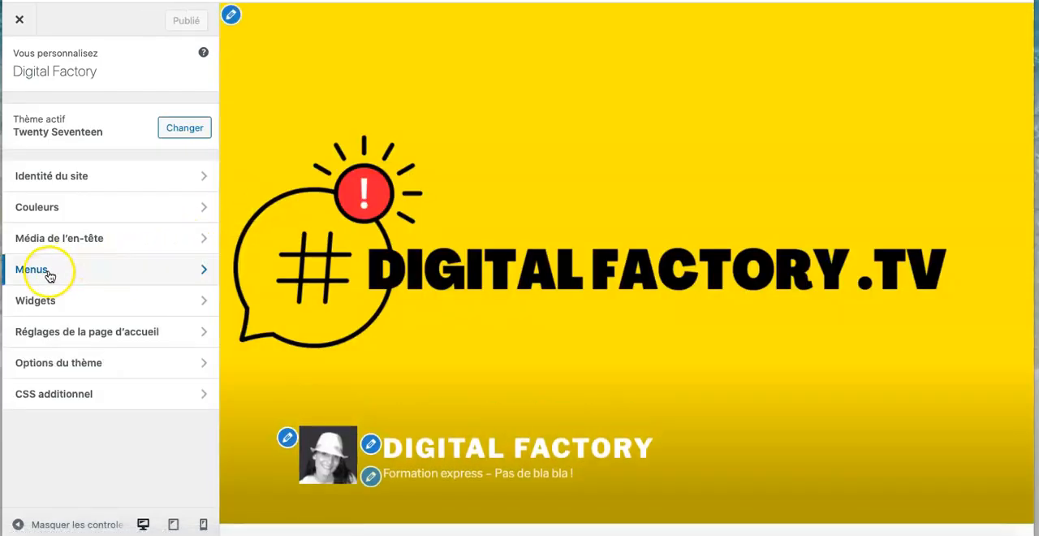
{"action": "left_click", "coordinate": [49, 276]}
{"action": "left_click", "coordinate": [69, 174]}
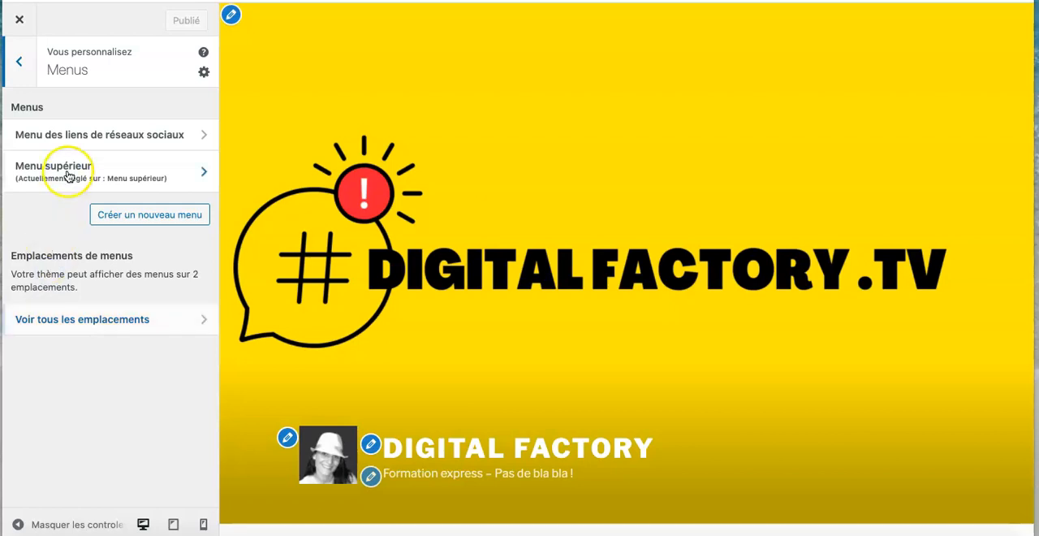
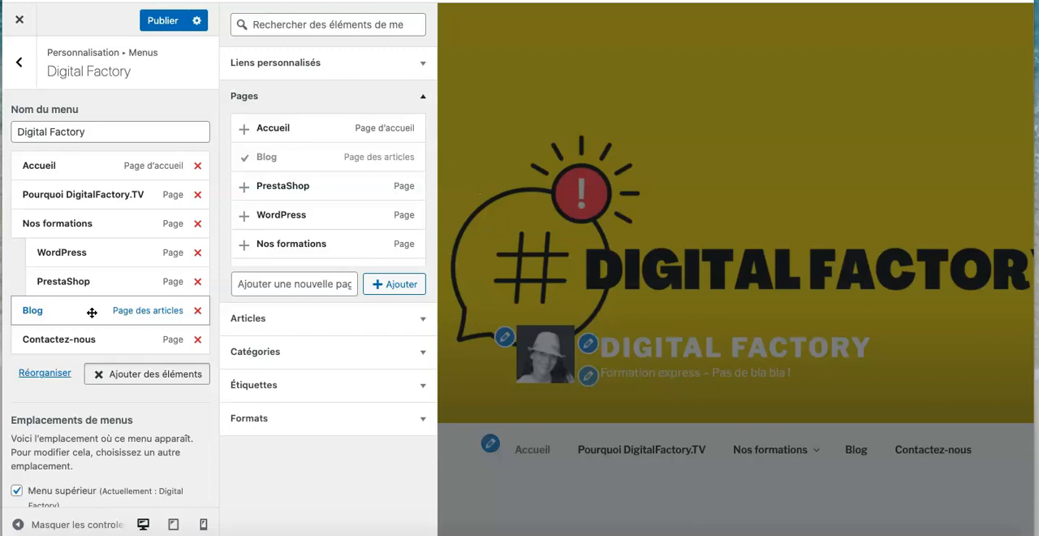
- Publish the changes to the "Digital Factory" menu and leave the customizer for the dashboard
{"action": "left_click", "coordinate": [155, 23]}
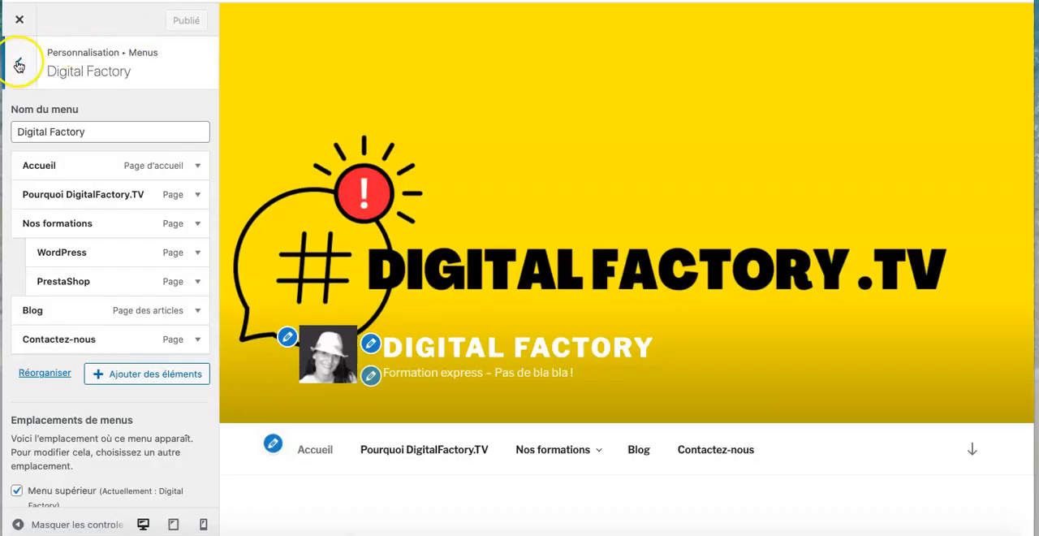
{"action": "left_click", "coordinate": [20, 65]}
{"action": "left_click", "coordinate": [20, 65]}
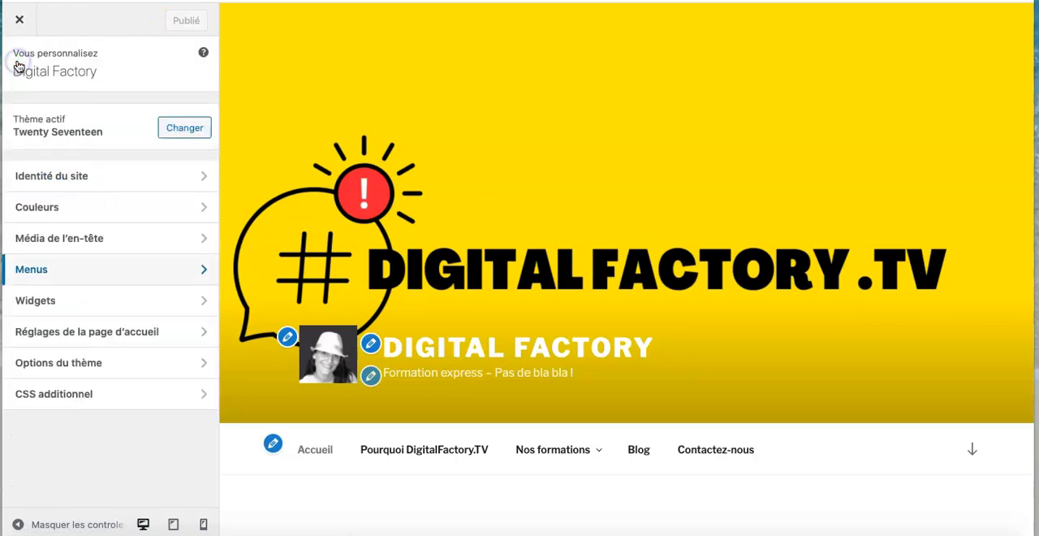
{"action": "left_click", "coordinate": [19, 18]}
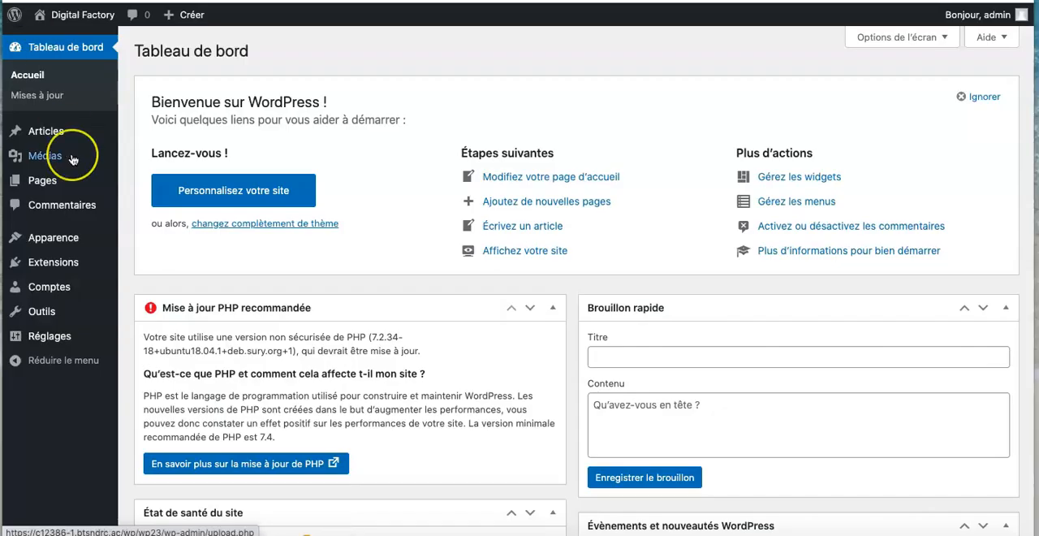
- Add an article category named "Actualités" with the slug "actualités"
{"action": "mouse_move", "coordinate": [72, 159]}
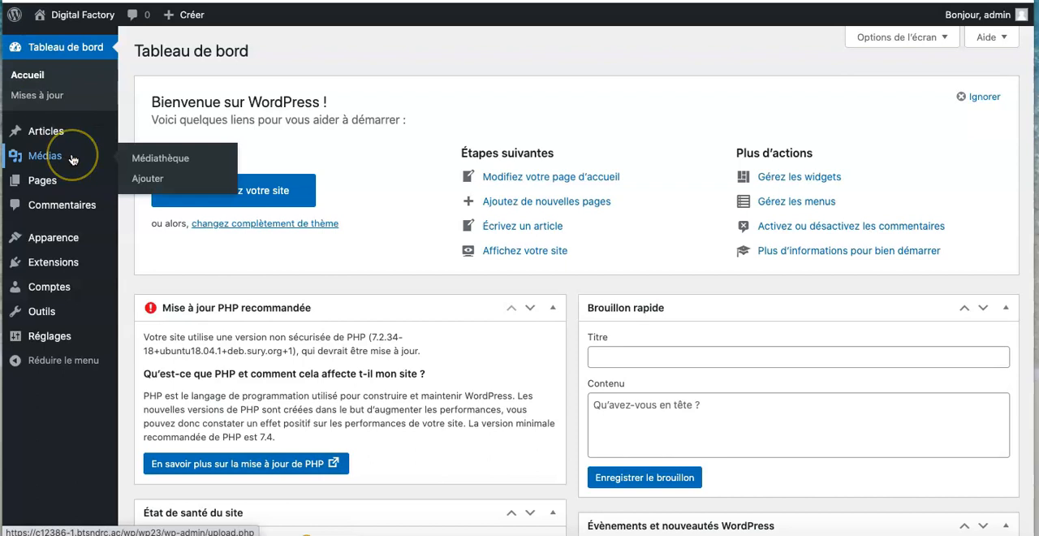
{"action": "mouse_move", "coordinate": [69, 130]}
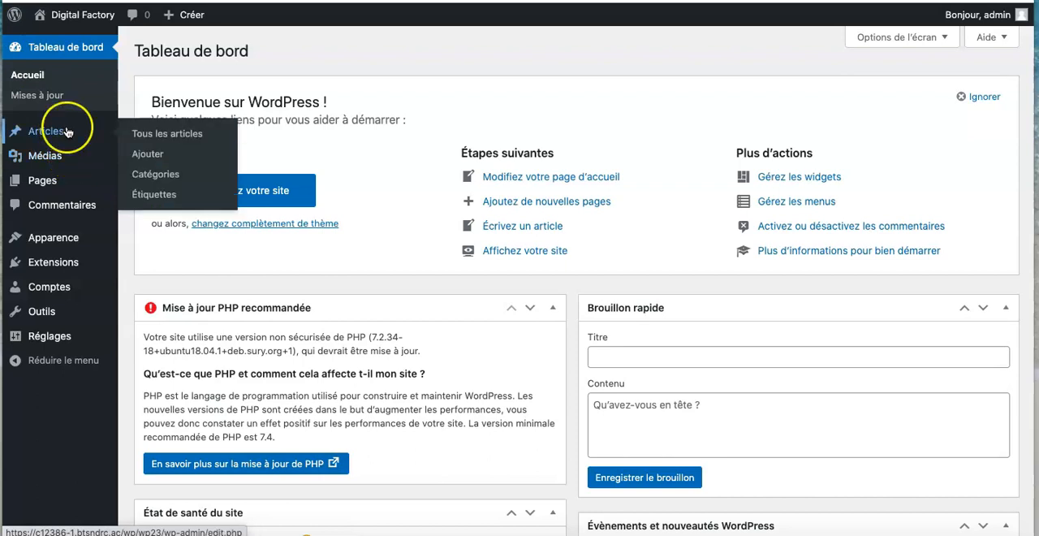
{"action": "left_click", "coordinate": [165, 176]}
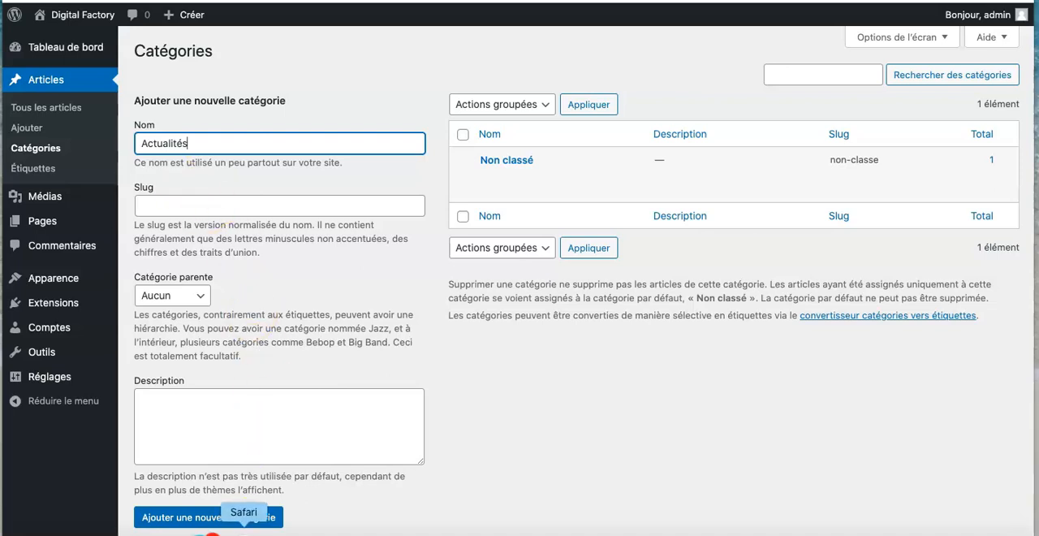
{"action": "left_click", "coordinate": [147, 206]}
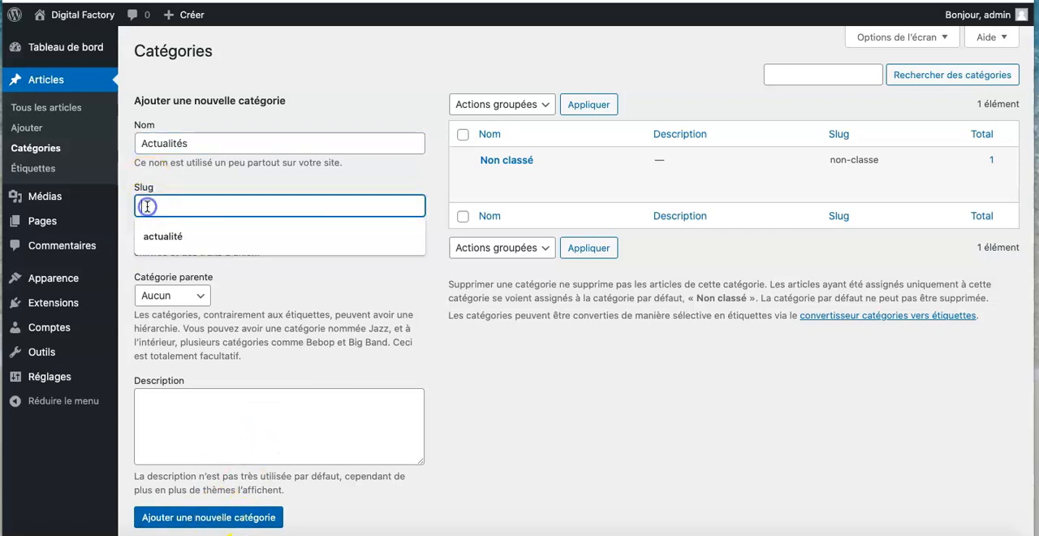
{"action": "key", "text": "Down"}
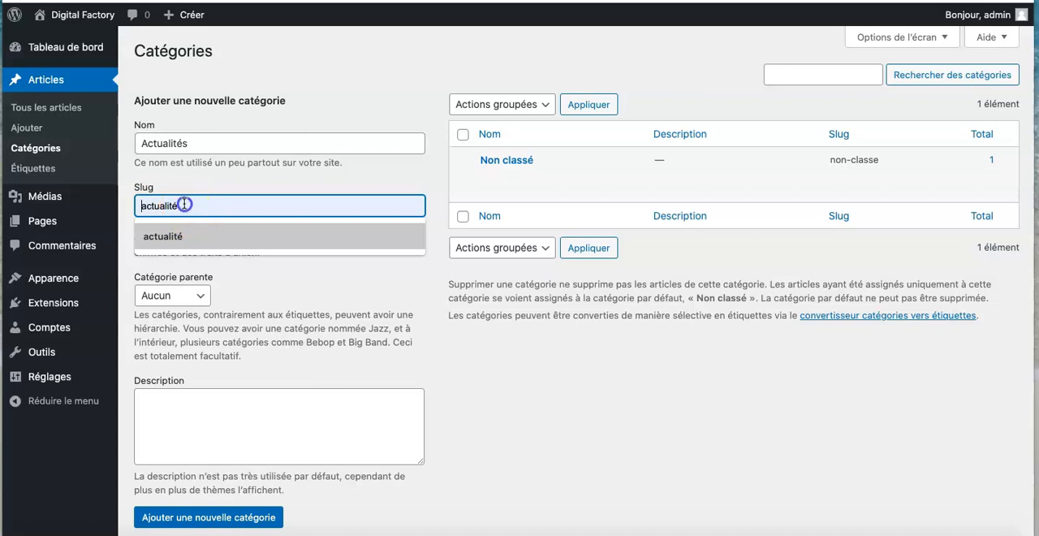
{"action": "type", "text": "s"}
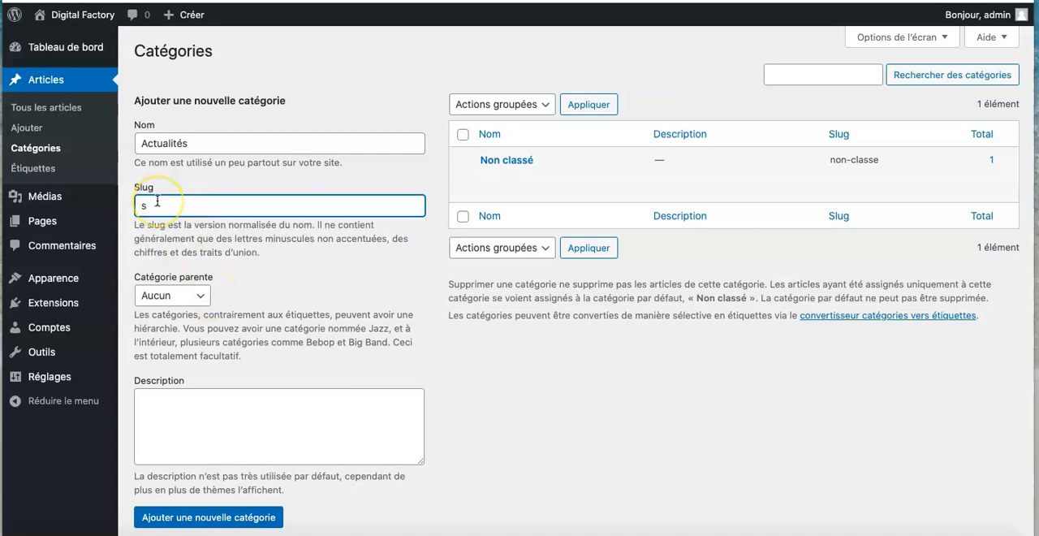
{"action": "type", "text": "actualité"}
{"action": "left_click", "coordinate": [162, 235]}
{"action": "type", "text": "s"}
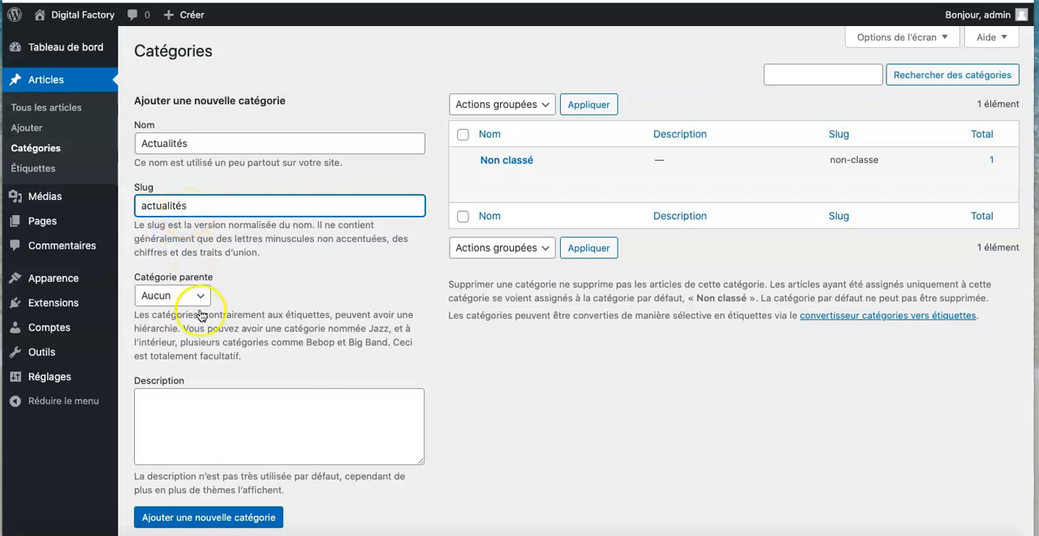
{"action": "left_click", "coordinate": [207, 519]}
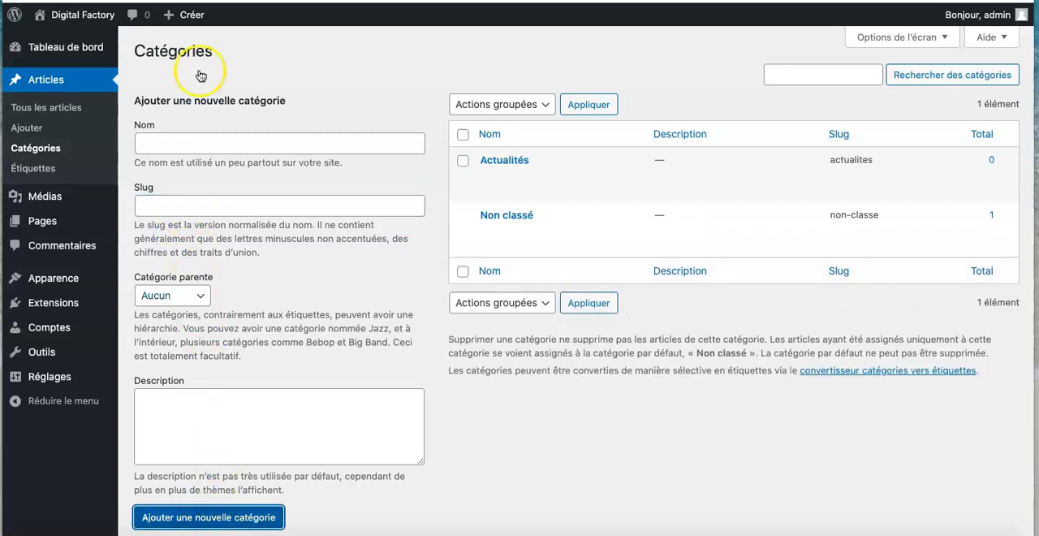
- Add a second article category named "Evènements", leaving its slug empty, and check the category list
{"action": "left_click", "coordinate": [156, 142]}
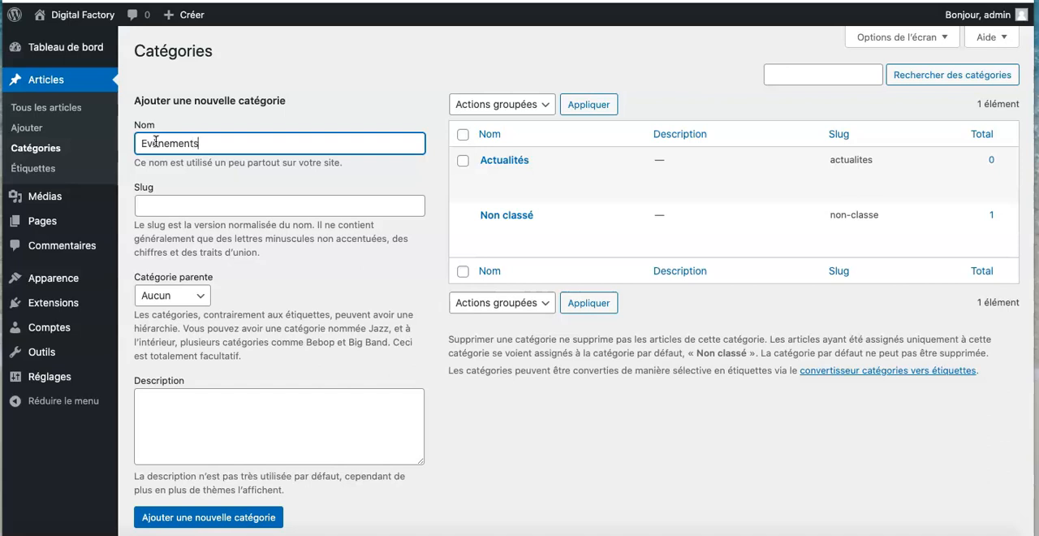
{"action": "left_click", "coordinate": [206, 518]}
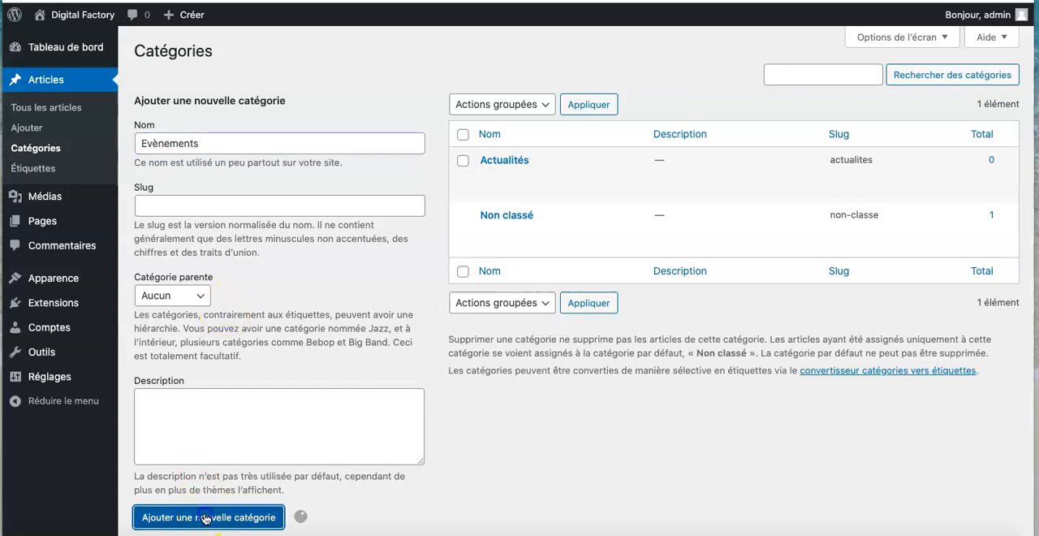
{"action": "mouse_move", "coordinate": [512, 161]}
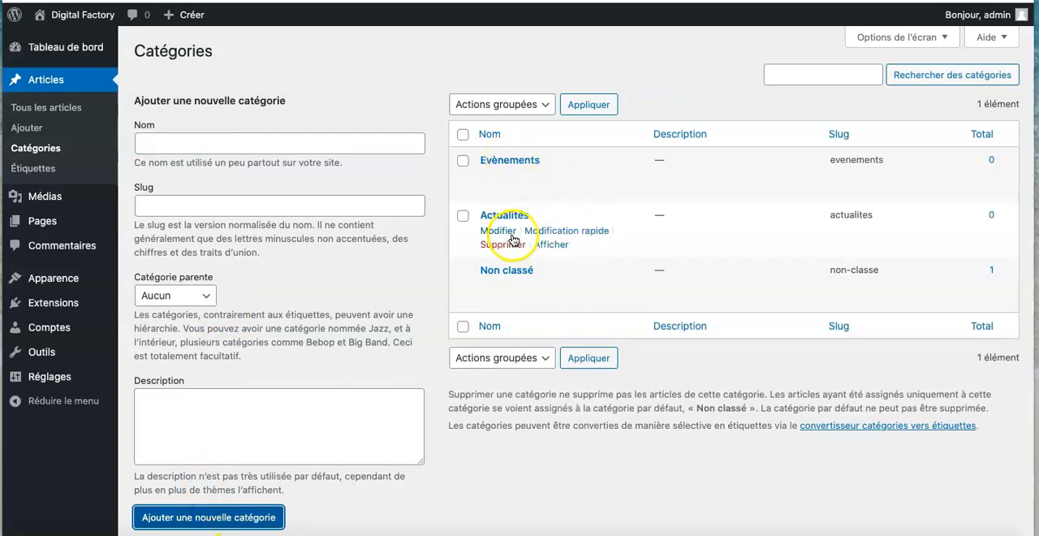
{"action": "scroll", "coordinate": [560, 364], "scroll_direction": "down", "scroll_amount": 2}
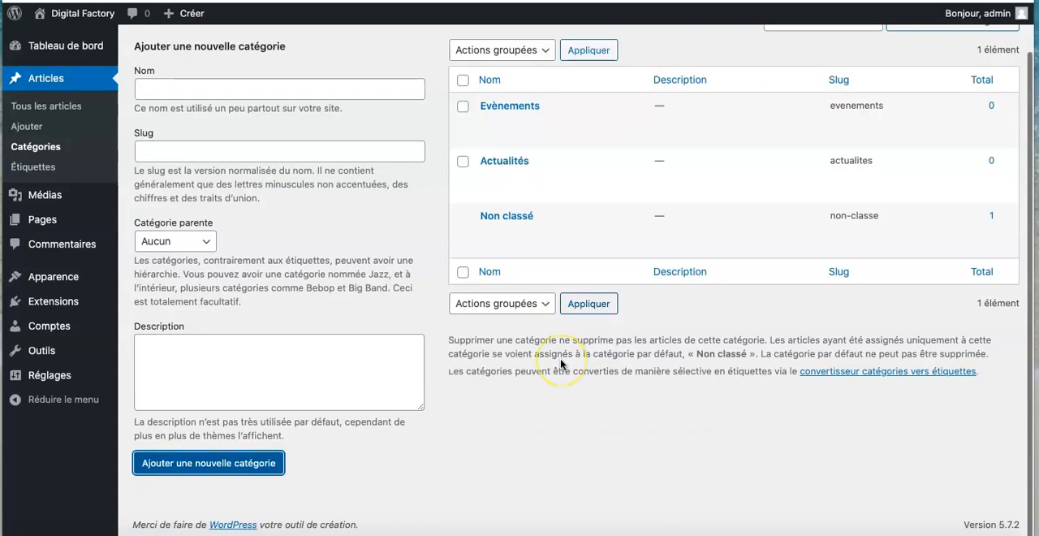
{"action": "scroll", "coordinate": [493, 360], "scroll_direction": "up", "scroll_amount": 2}
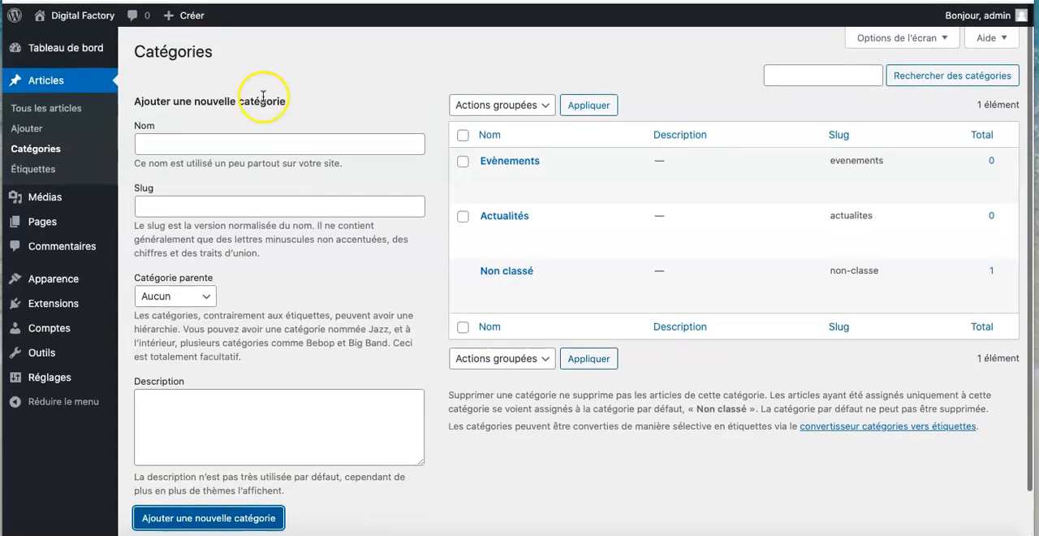
- Open the "Digital Factory" menu in the site customizer and add the categories "Actualités" and "Evènements" to it
{"action": "left_click", "coordinate": [57, 16]}
{"action": "left_click", "coordinate": [178, 20]}
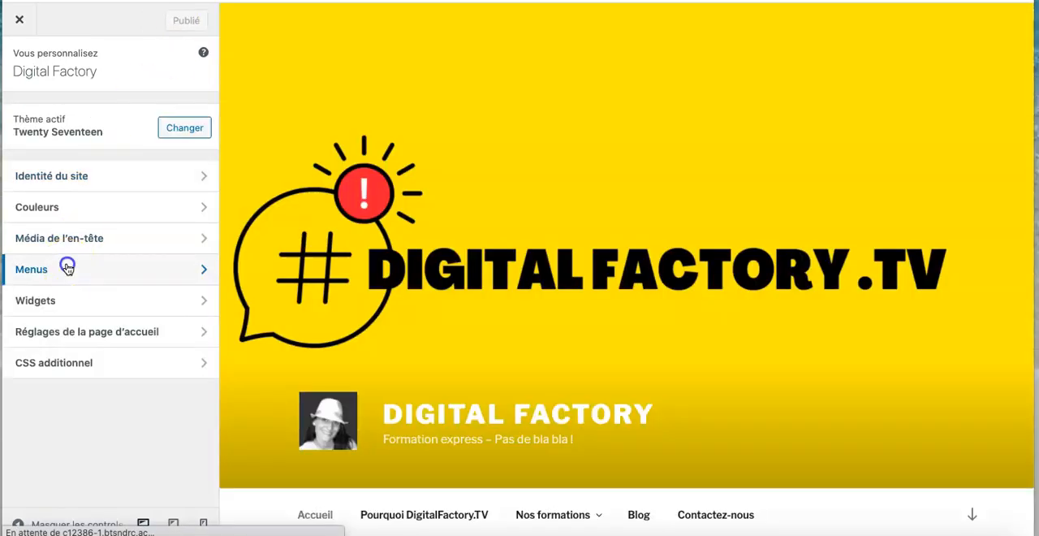
{"action": "left_click", "coordinate": [68, 268]}
{"action": "left_click", "coordinate": [94, 134]}
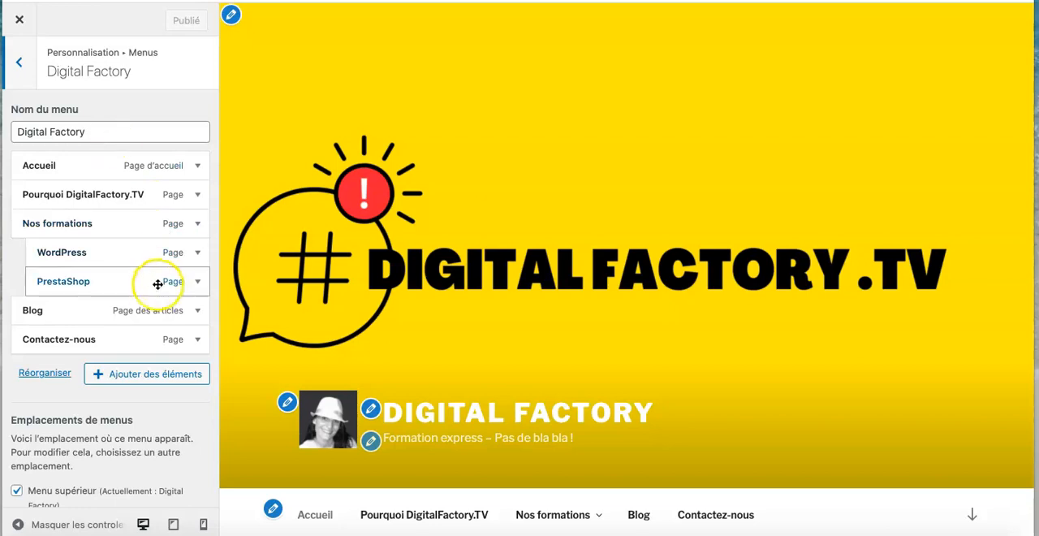
{"action": "left_click", "coordinate": [144, 376]}
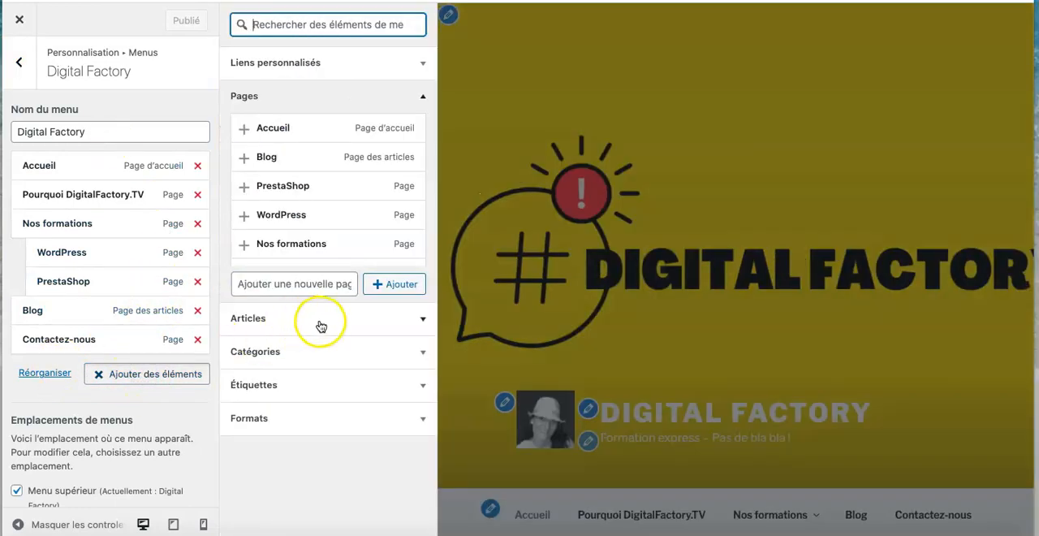
{"action": "left_click", "coordinate": [399, 355]}
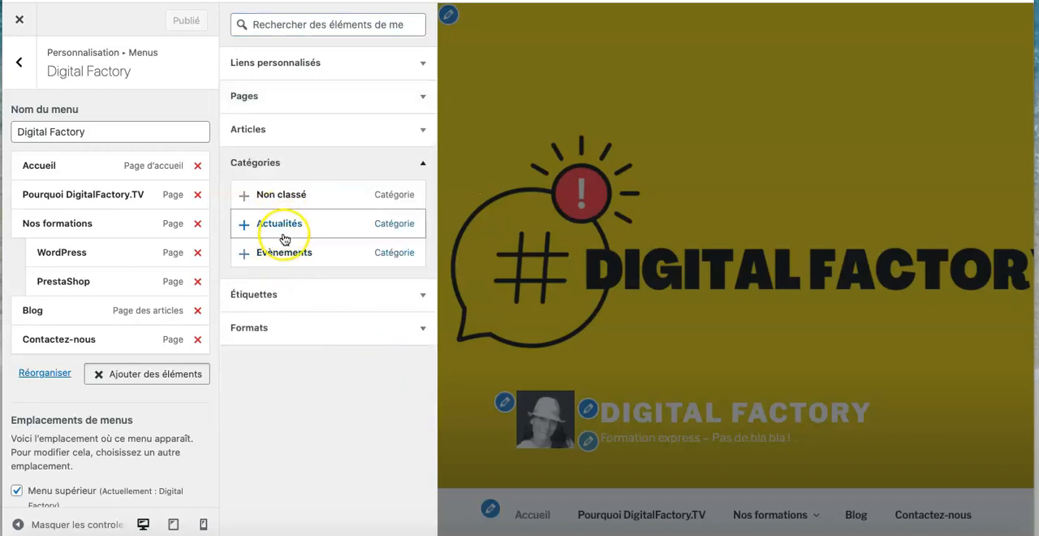
{"action": "left_click", "coordinate": [244, 228]}
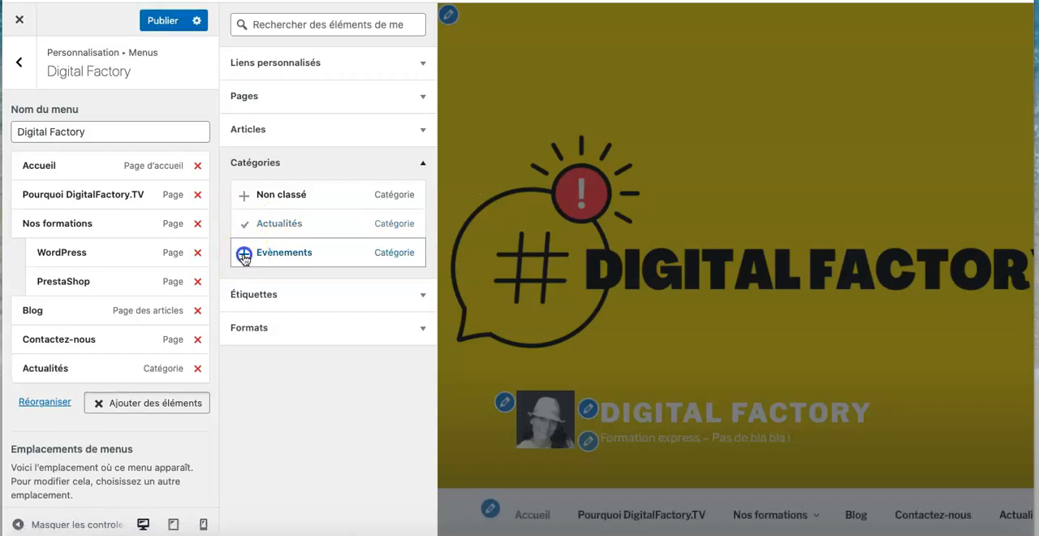
{"action": "left_click", "coordinate": [243, 254]}
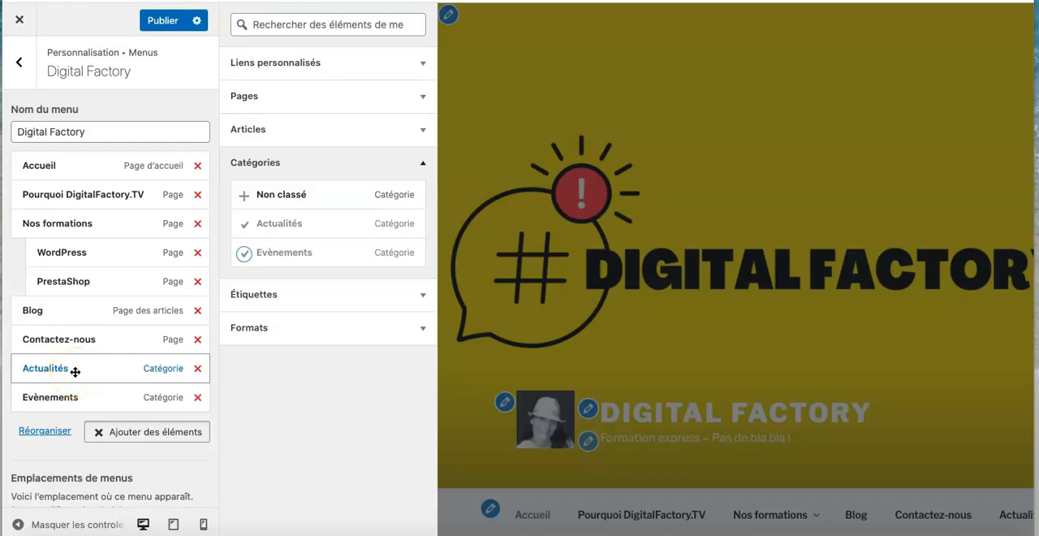
- Nest "Actualités" and "Evènements" as sub-items under "Blog", publish the menu, and check the Blog entry in the preview
{"action": "left_click_drag", "start_coordinate": [75, 369], "coordinate": [89, 339]}
{"action": "left_click_drag", "start_coordinate": [70, 397], "coordinate": [84, 365]}
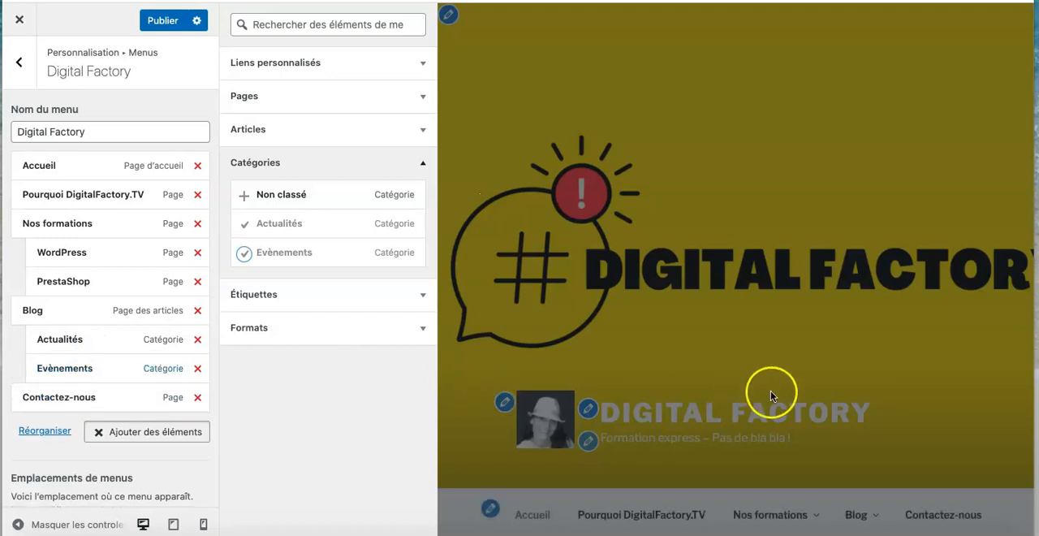
{"action": "left_click", "coordinate": [162, 19]}
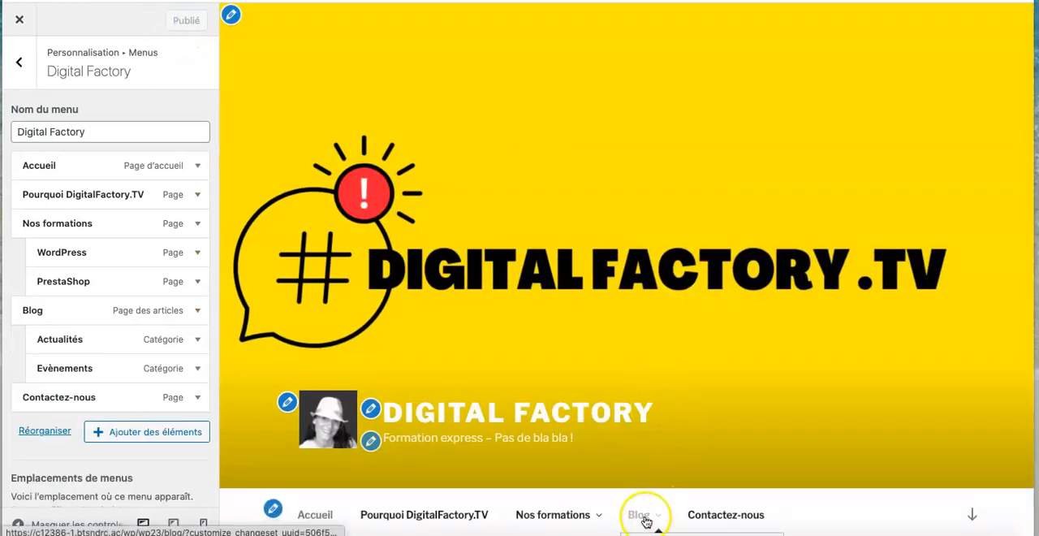
{"action": "left_click", "coordinate": [642, 515]}
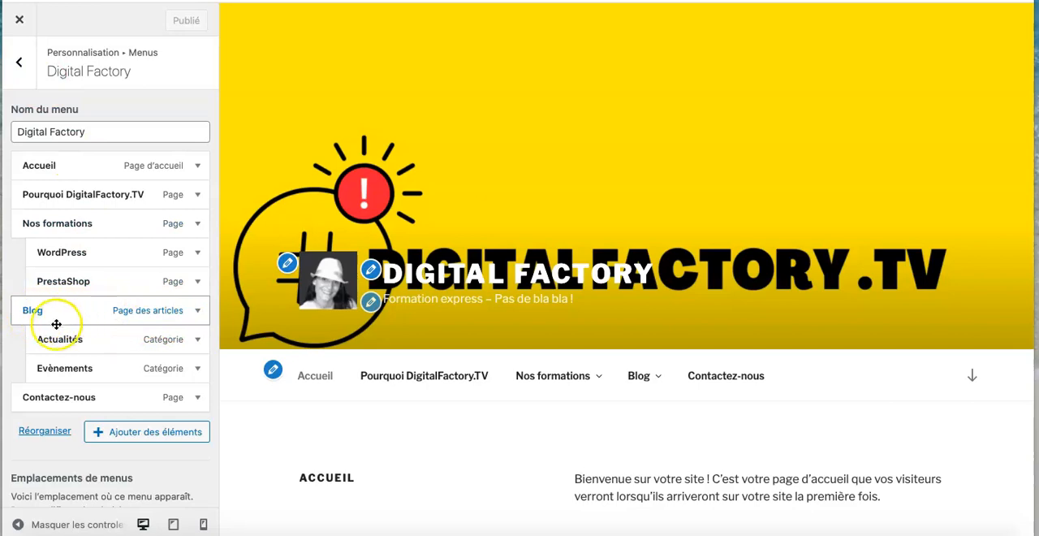
- Review the theme options in the customizer, including the page layout and homepage section contents
{"action": "left_click", "coordinate": [19, 63]}
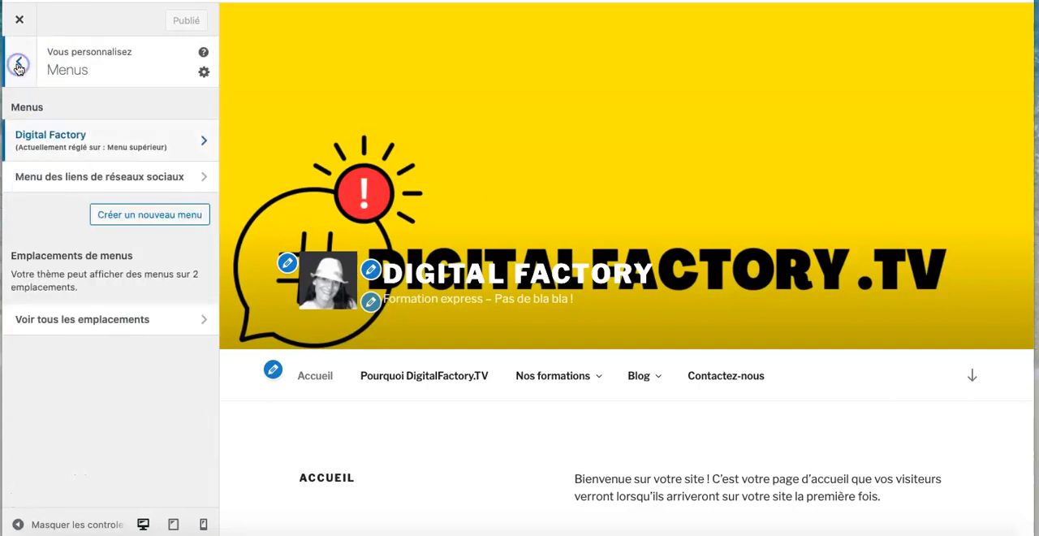
{"action": "left_click", "coordinate": [18, 67]}
{"action": "left_click", "coordinate": [198, 307]}
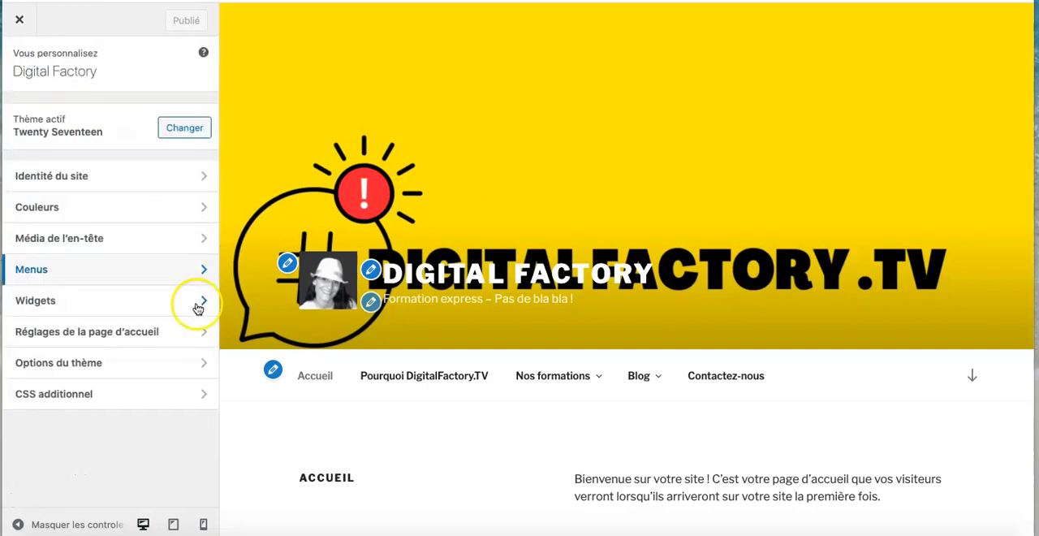
{"action": "left_click", "coordinate": [152, 362]}
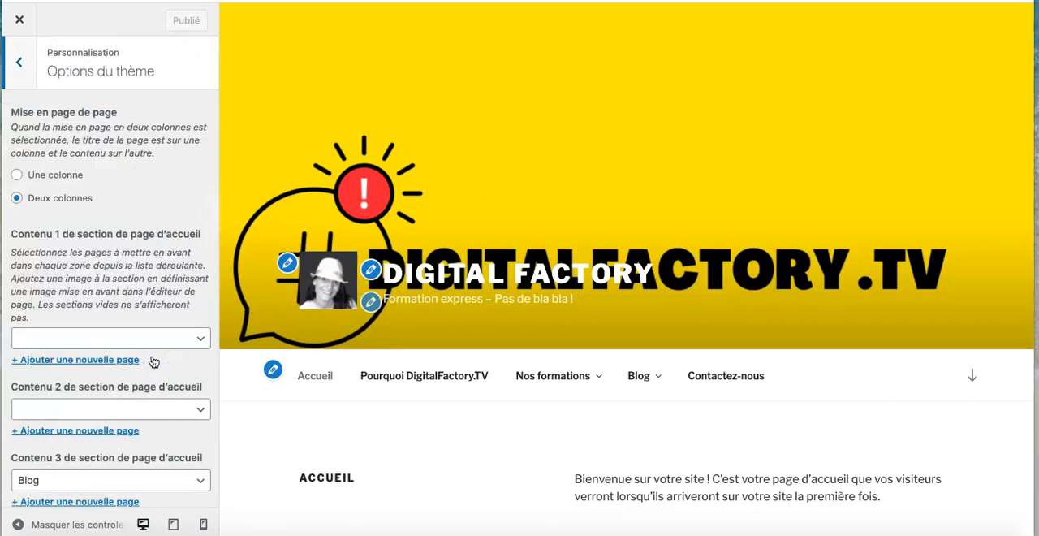
{"action": "scroll", "coordinate": [153, 362], "scroll_direction": "down", "scroll_amount": 3}
{"action": "scroll", "coordinate": [82, 244], "scroll_direction": "up", "scroll_amount": 3}
{"action": "left_click", "coordinate": [19, 63]}
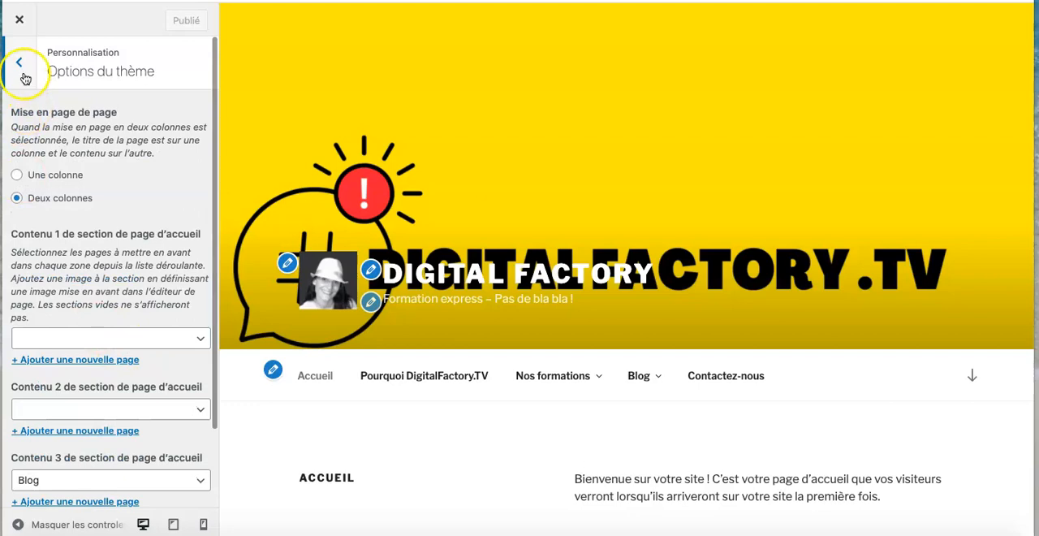
- Open the homepage settings and try displaying the latest articles on the homepage
{"action": "left_click", "coordinate": [121, 332]}
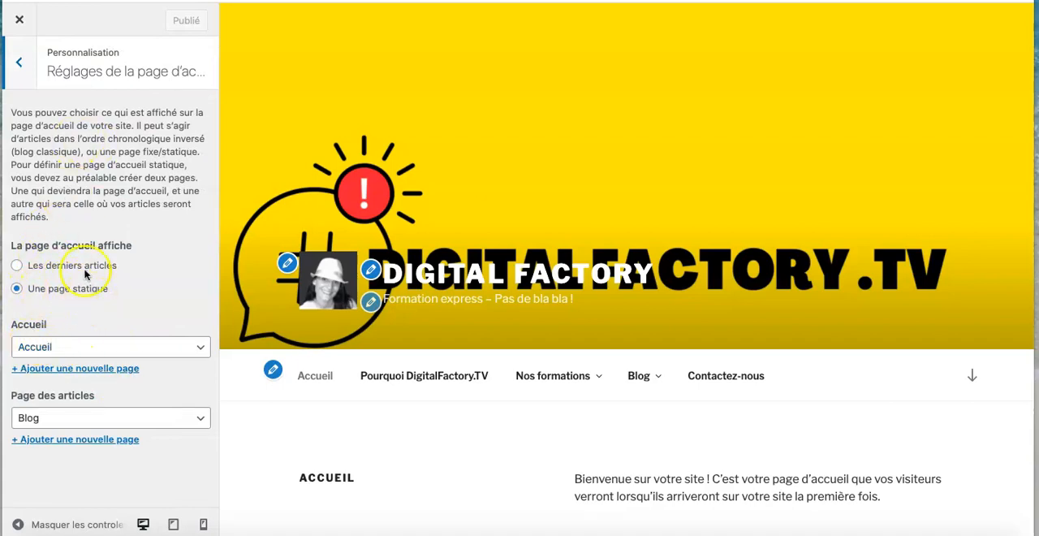
{"action": "left_click", "coordinate": [16, 265]}
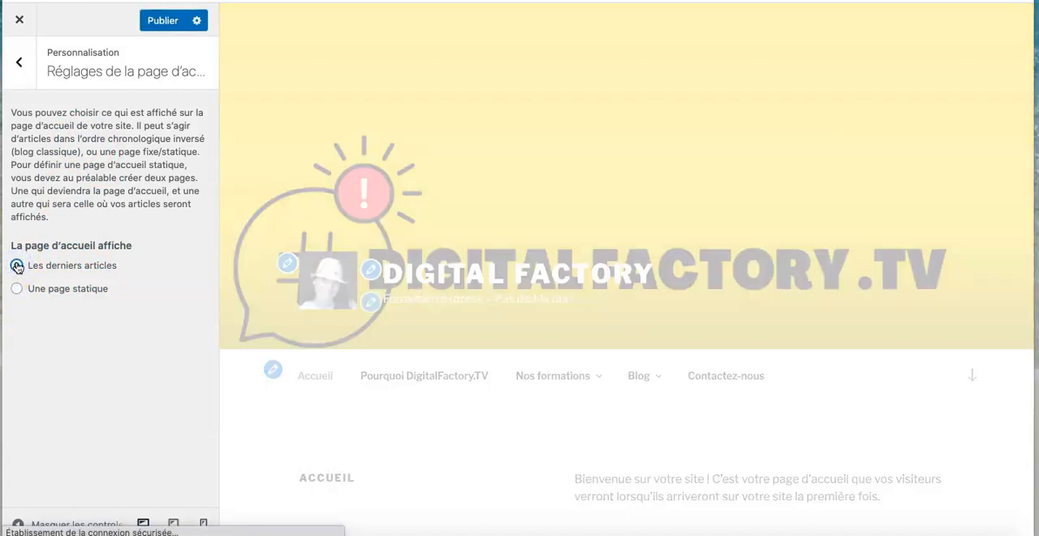
{"action": "scroll", "coordinate": [353, 406], "scroll_direction": "down", "scroll_amount": 3}
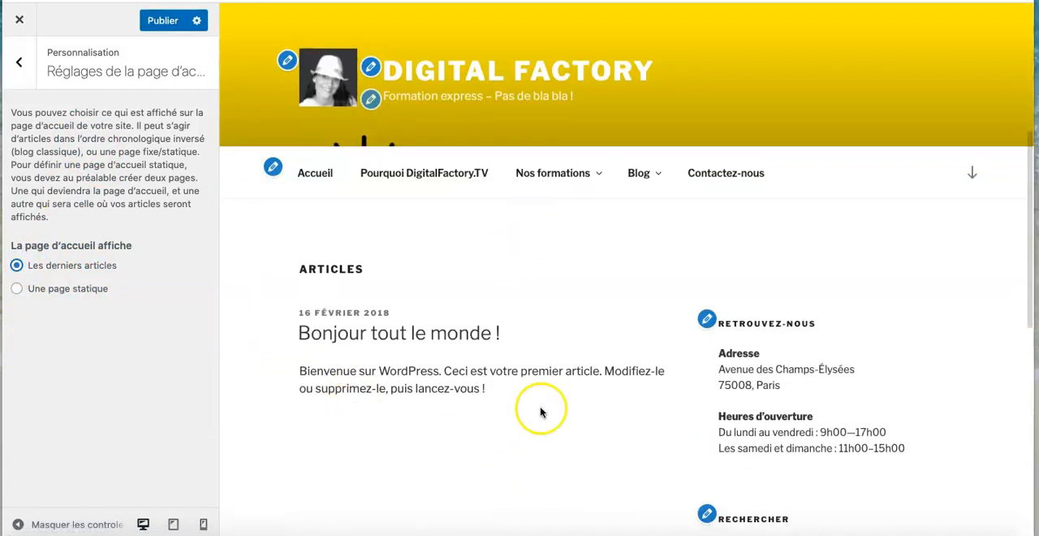
- Set the homepage to a static page, with "Accueil" as homepage and "Blog" as articles page, and publish
{"action": "left_click", "coordinate": [16, 289]}
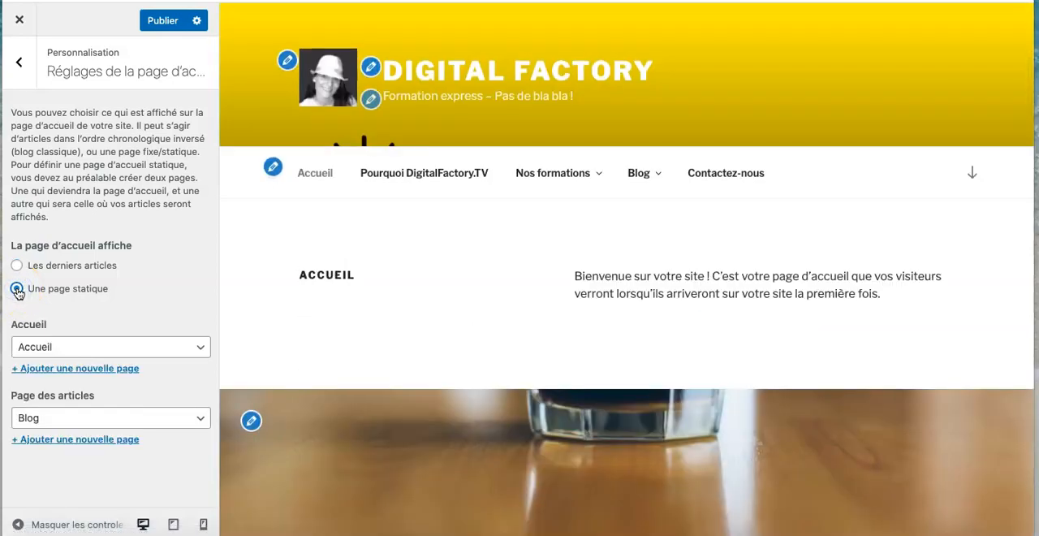
{"action": "left_click", "coordinate": [199, 347]}
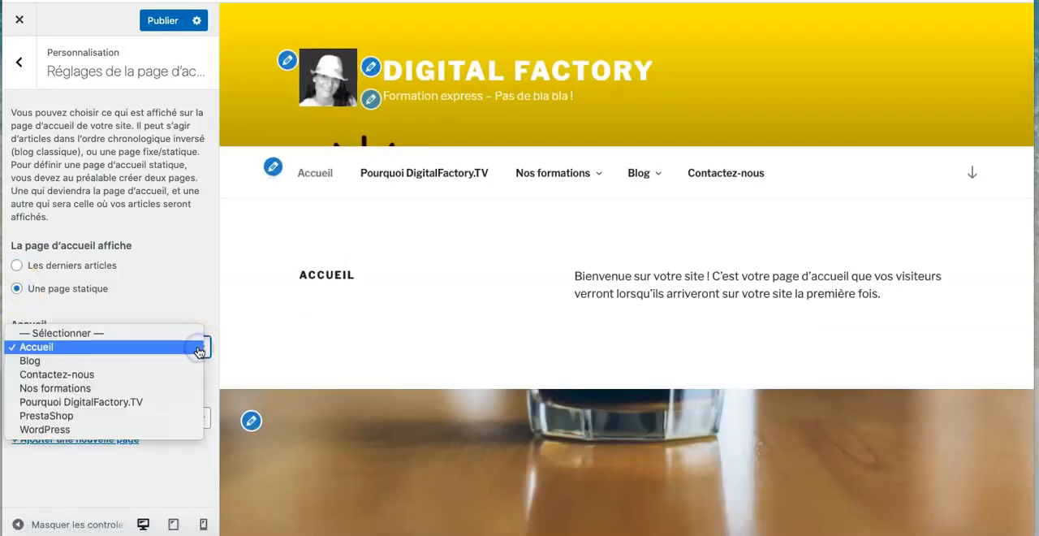
{"action": "left_click", "coordinate": [199, 349]}
{"action": "left_click", "coordinate": [199, 349]}
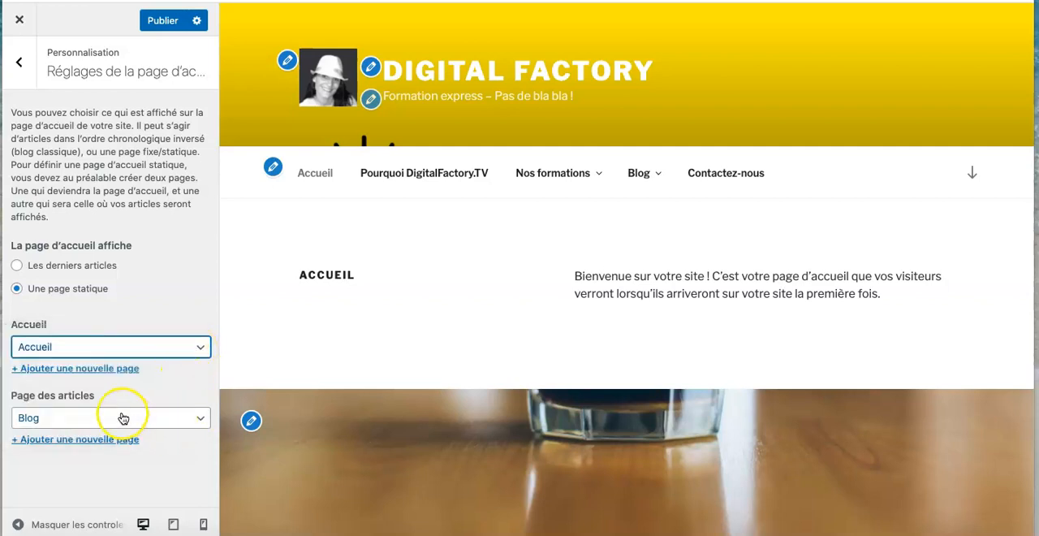
{"action": "left_click", "coordinate": [202, 419]}
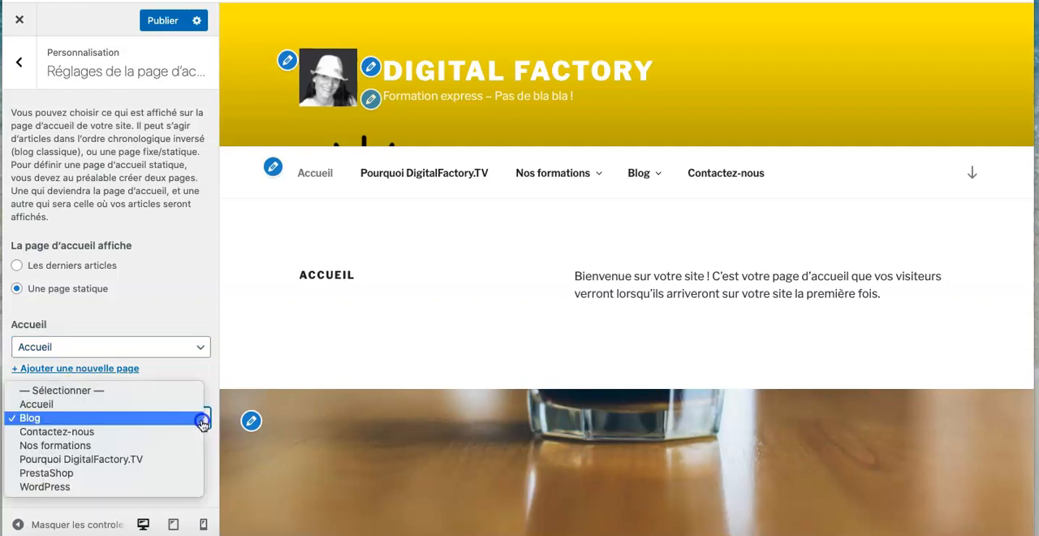
{"action": "left_click", "coordinate": [52, 417]}
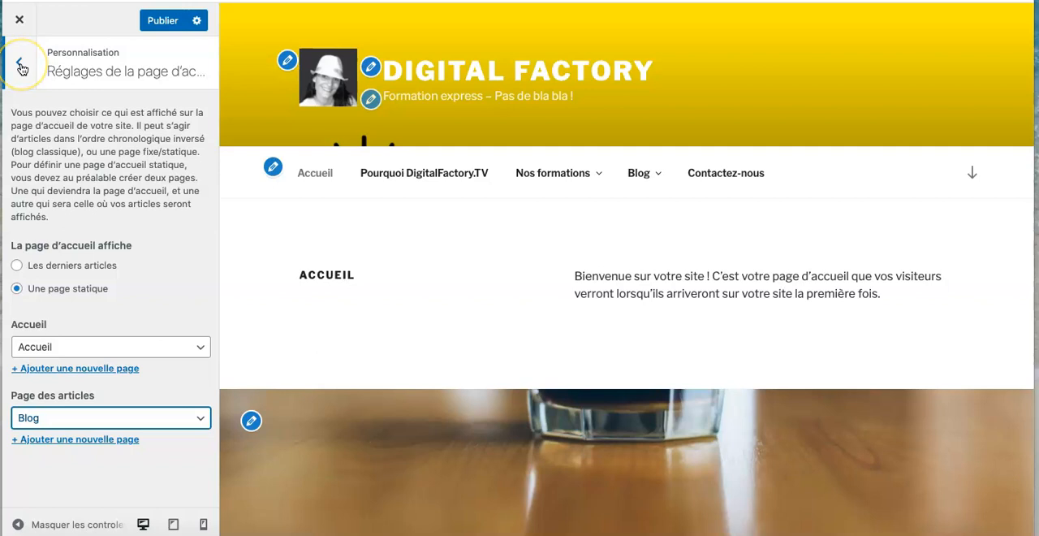
{"action": "left_click", "coordinate": [159, 21]}
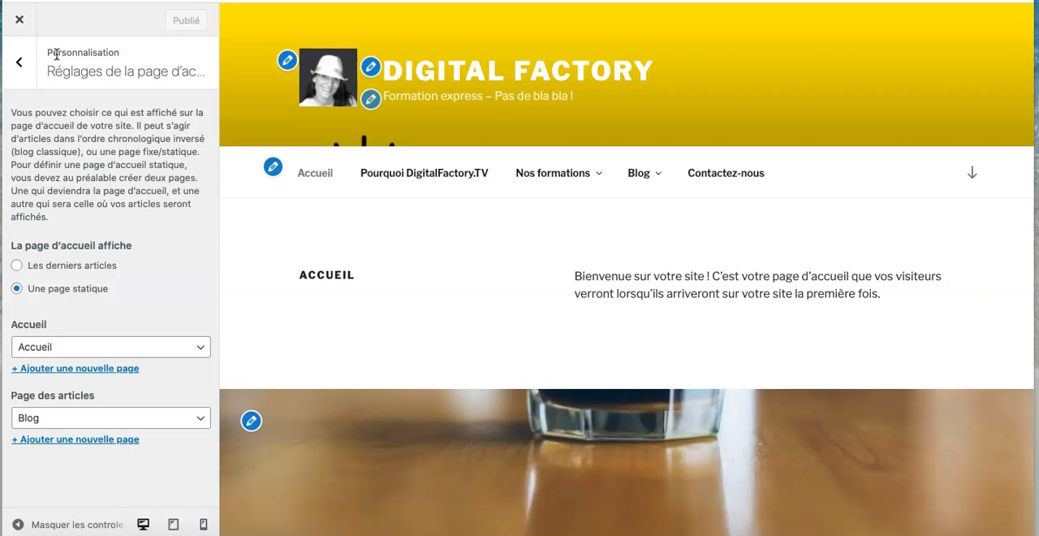
{"action": "left_click", "coordinate": [34, 48]}
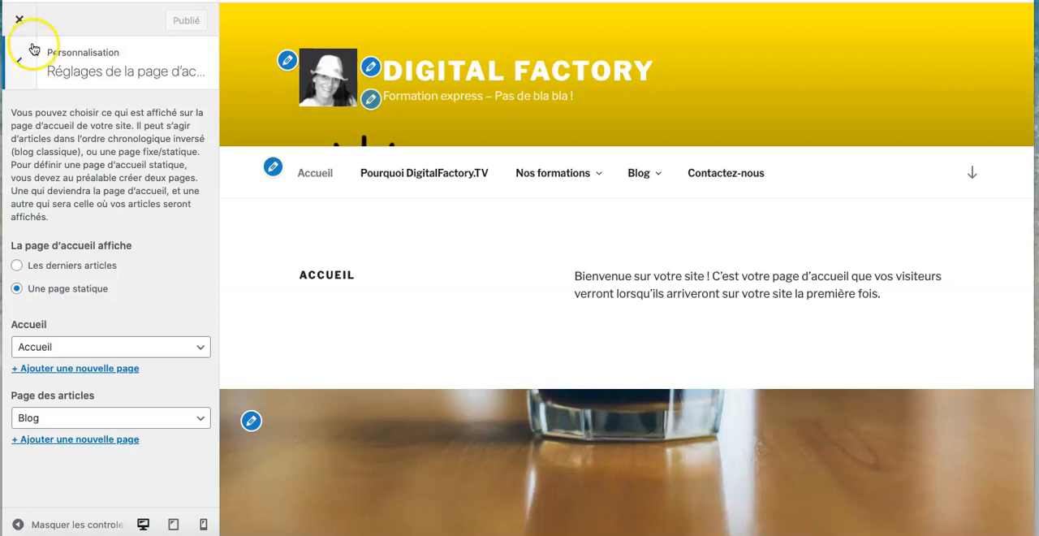